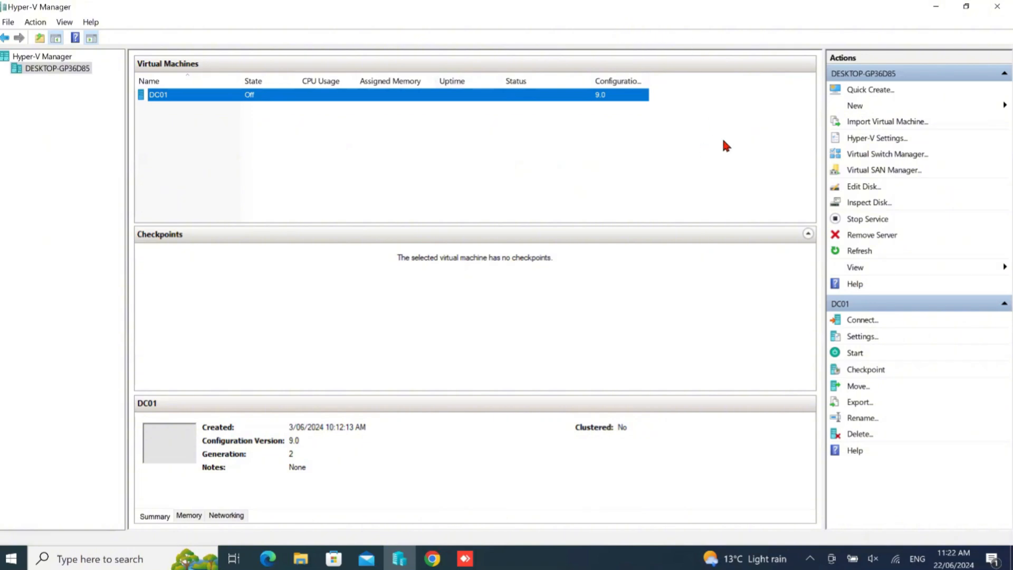
Begin creating a new virtual machine named Kali1 and set it to Generation 2
{"action": "left_click", "coordinate": [860, 104]}
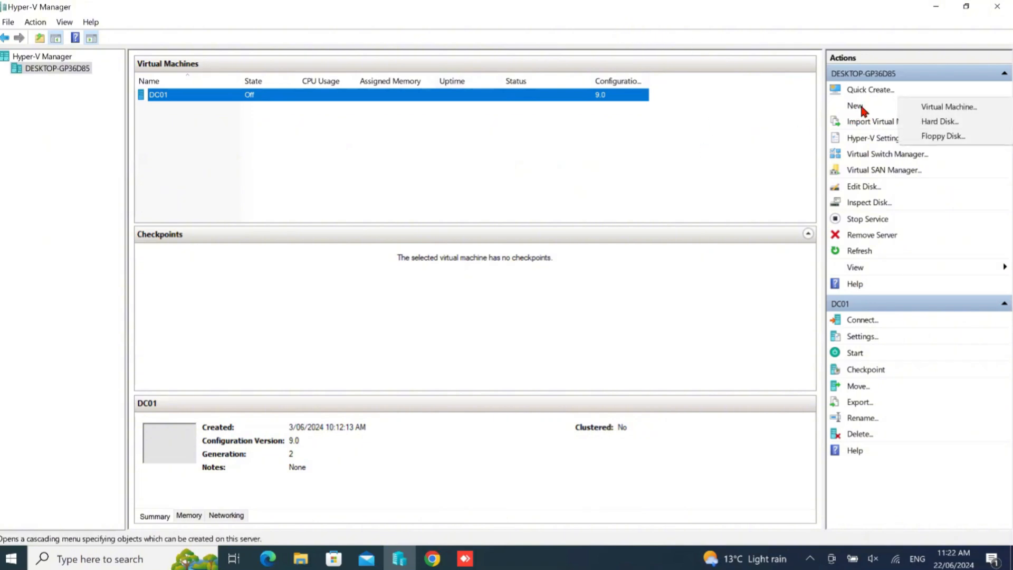
{"action": "left_click", "coordinate": [952, 107]}
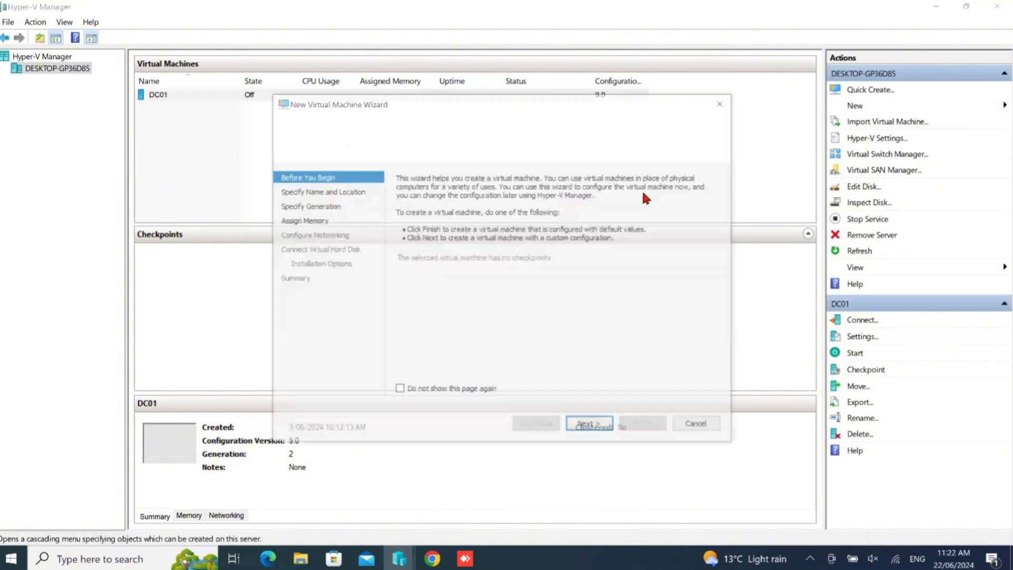
{"action": "left_click", "coordinate": [591, 425]}
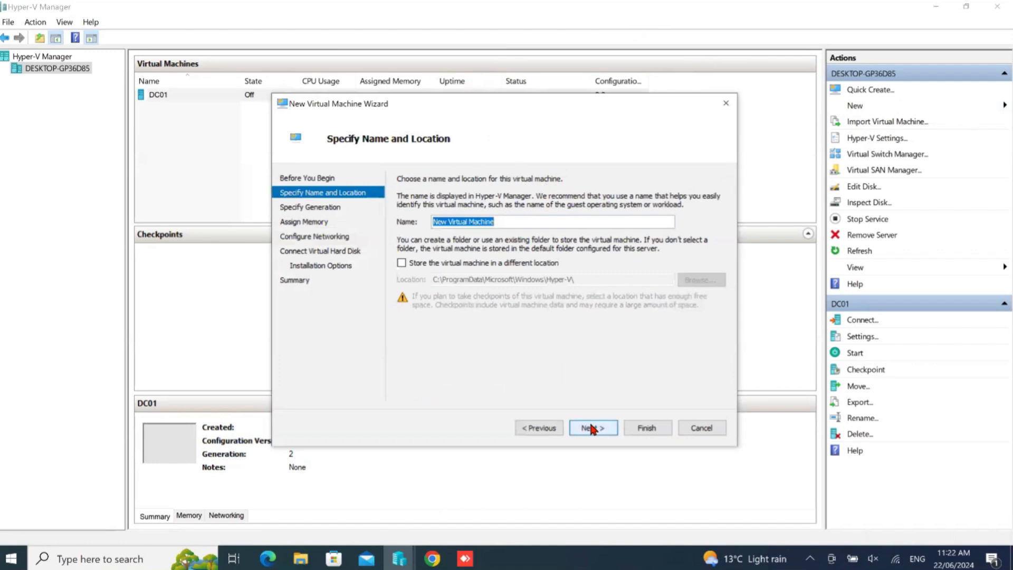
{"action": "type", "text": "Kali1"}
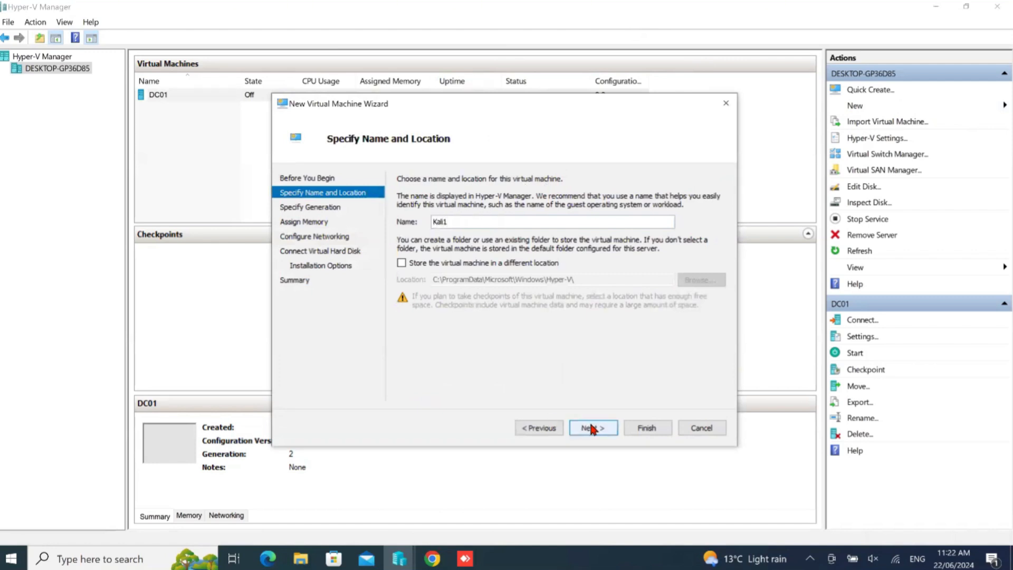
{"action": "left_click", "coordinate": [591, 428]}
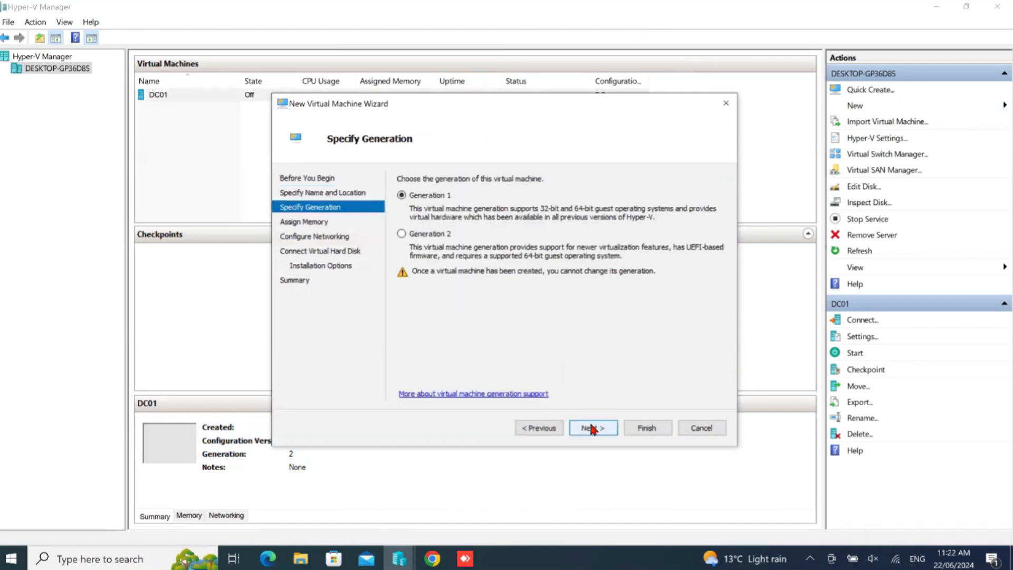
{"action": "left_click", "coordinate": [435, 236]}
{"action": "left_click", "coordinate": [592, 428]}
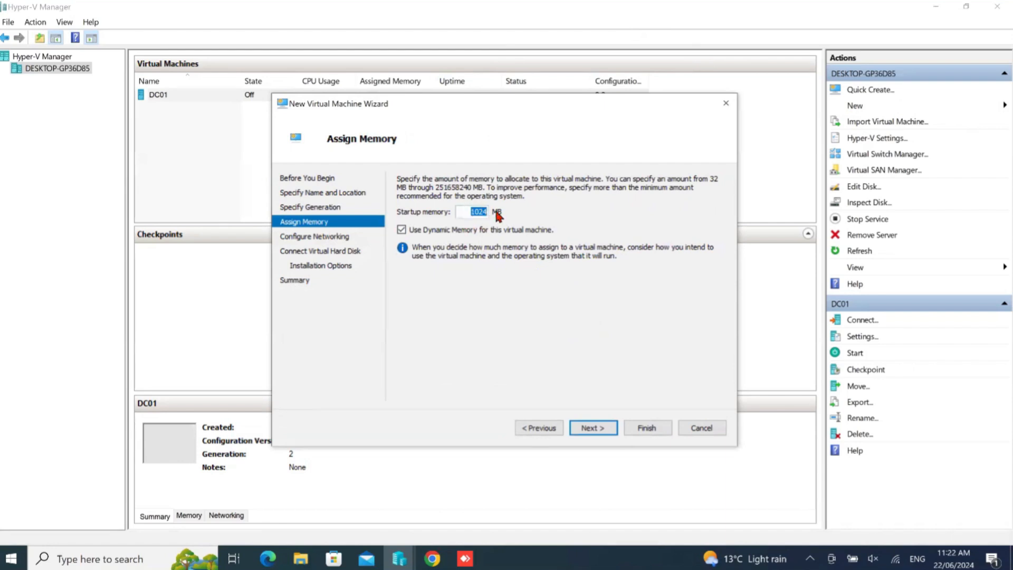
Connect the new machine's network adapter to Default Switch, keeping the 1024 MB startup memory and the 127 GB Kali1.vhdx disk
{"action": "left_click", "coordinate": [599, 432]}
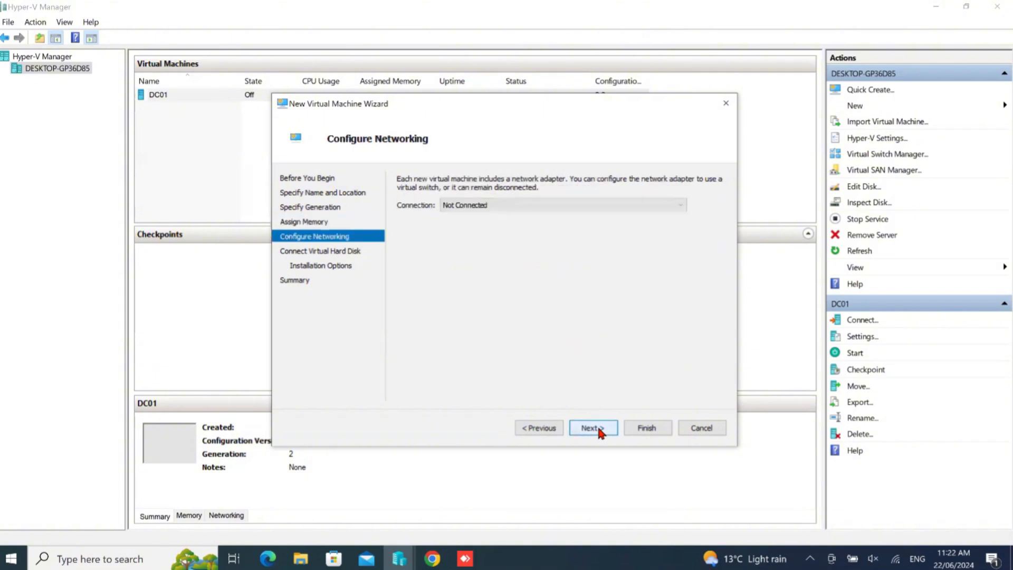
{"action": "left_click", "coordinate": [551, 206]}
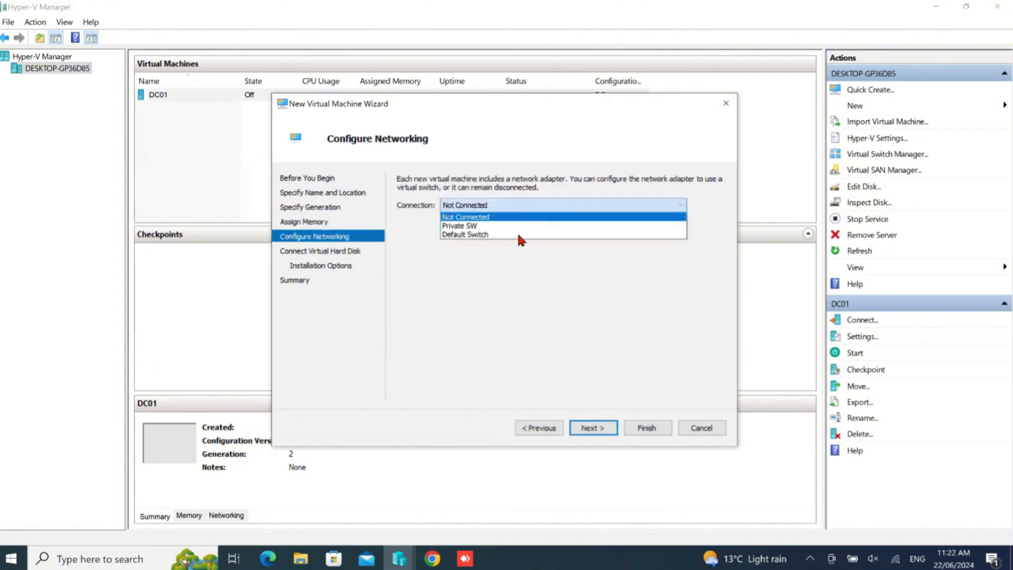
{"action": "left_click", "coordinate": [479, 236]}
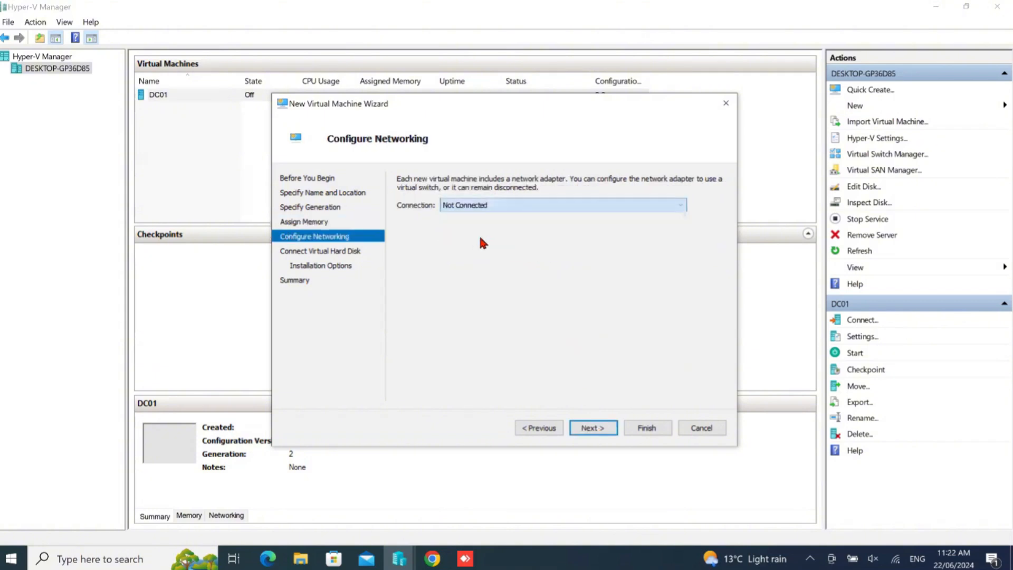
{"action": "left_click", "coordinate": [590, 432]}
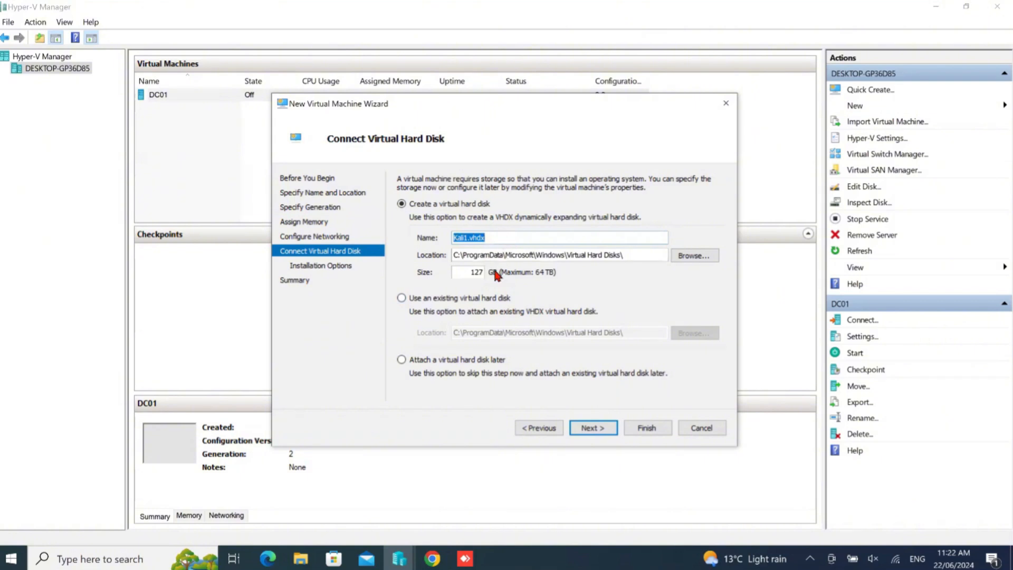
{"action": "left_click", "coordinate": [589, 428]}
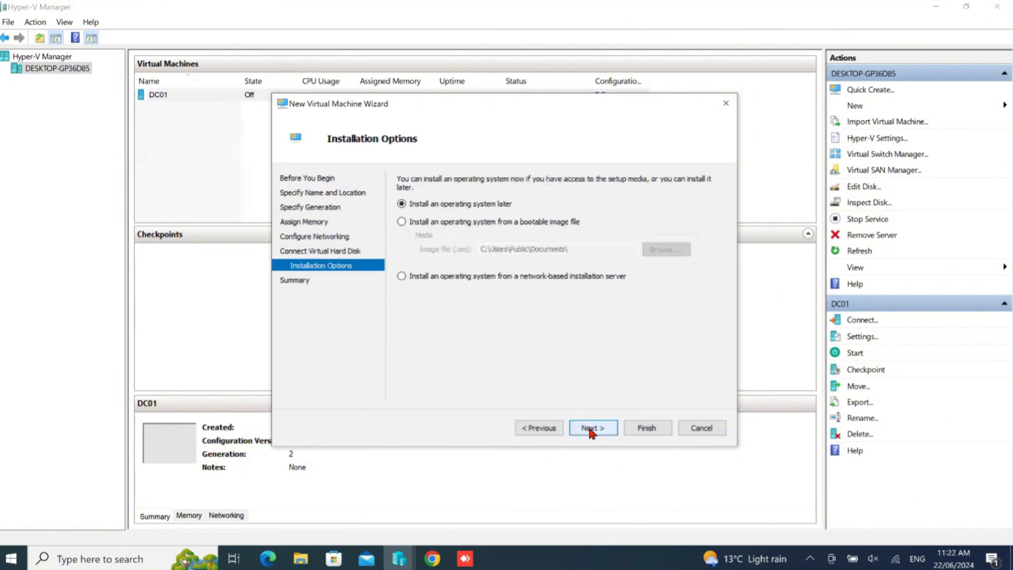
Set the operating system to install from the bootable image kali-linux-2024.2-installer-amd64 and finish creating the virtual machine
{"action": "left_click", "coordinate": [433, 222]}
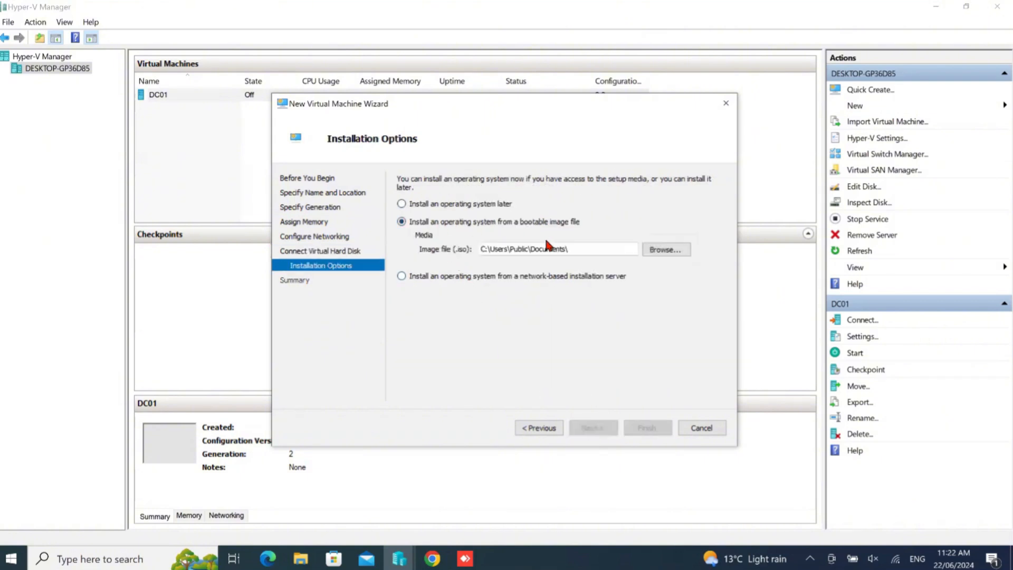
{"action": "left_click", "coordinate": [666, 249]}
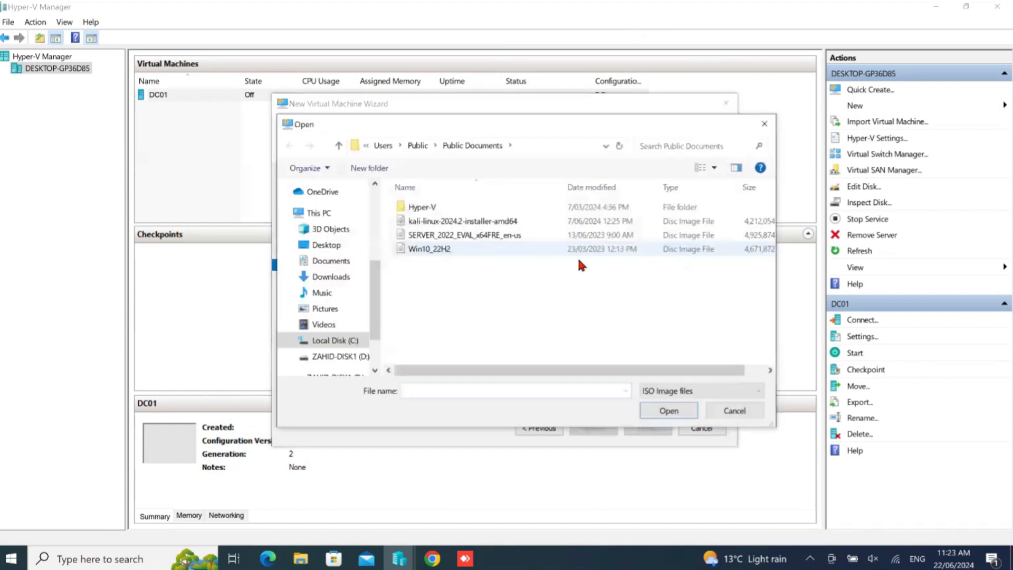
{"action": "left_click", "coordinate": [464, 219]}
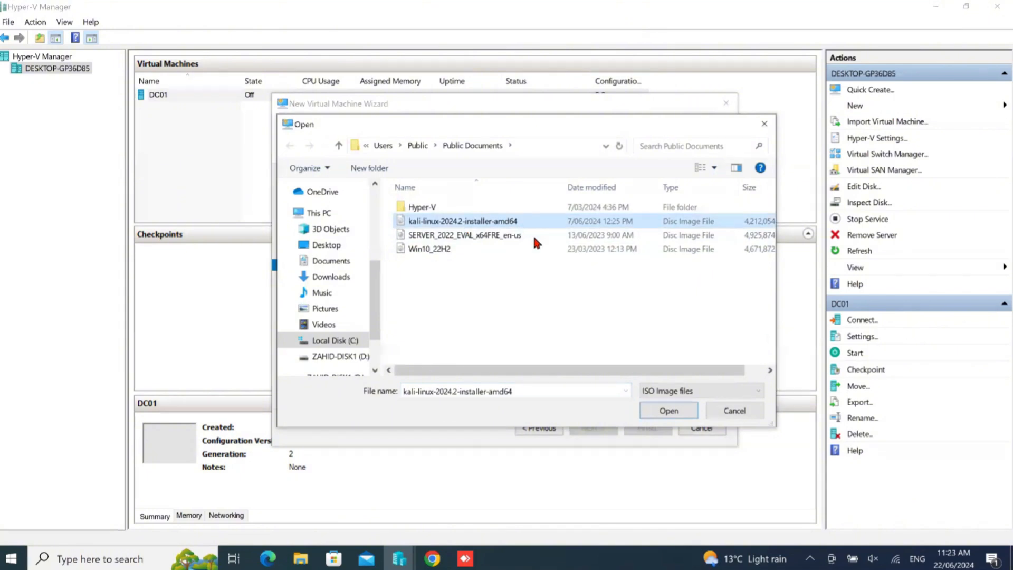
{"action": "left_click", "coordinate": [659, 410]}
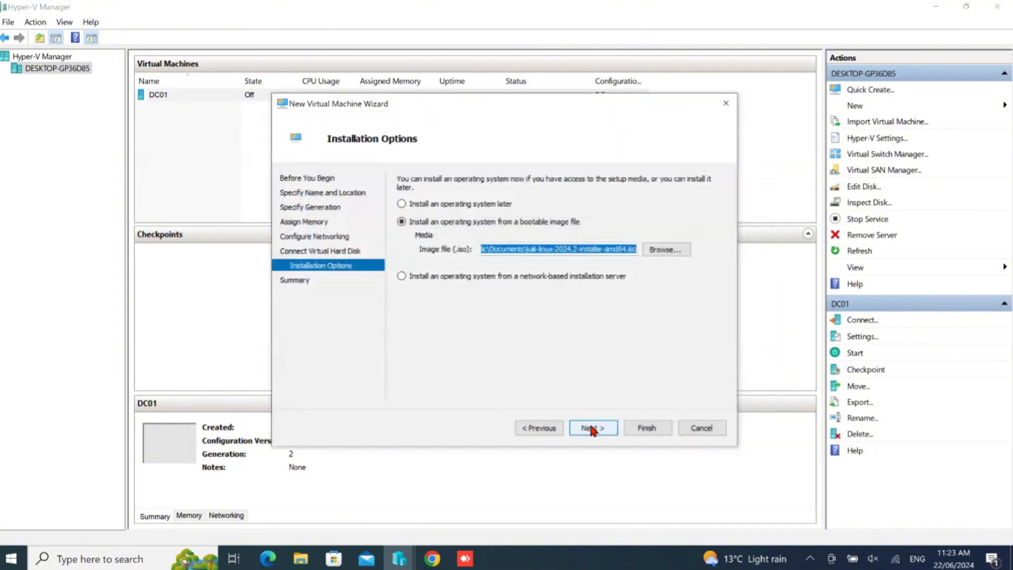
{"action": "left_click", "coordinate": [591, 429]}
{"action": "left_click", "coordinate": [648, 429]}
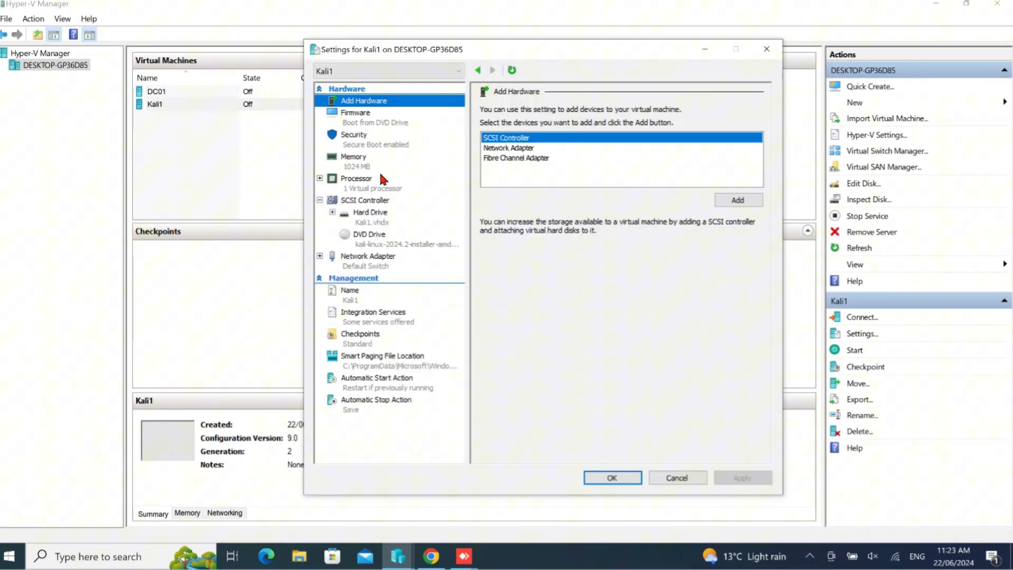
Disable Secure Boot in the security settings of Kali1 and save the settings
{"action": "left_click", "coordinate": [352, 136]}
{"action": "left_click", "coordinate": [529, 145]}
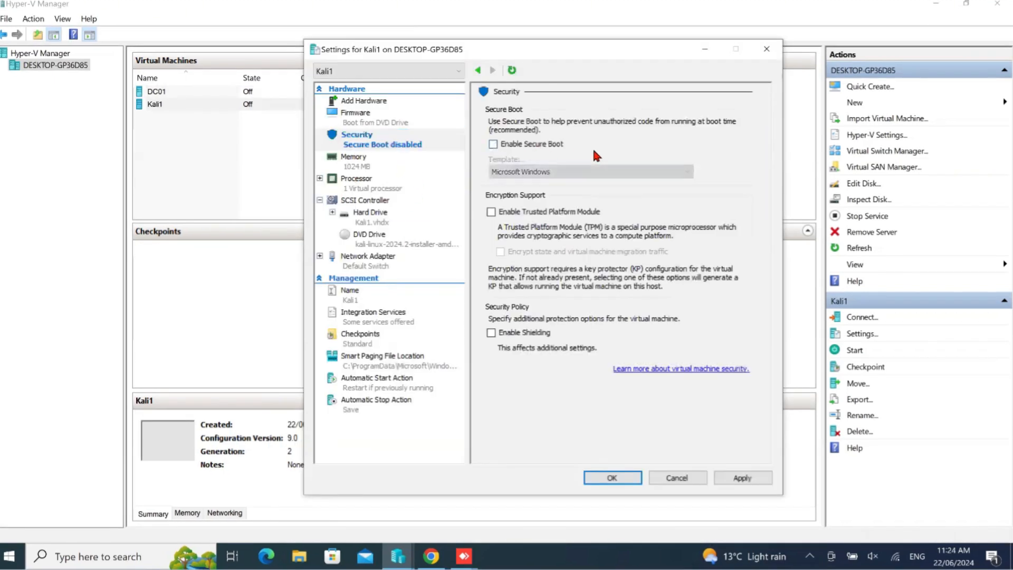
{"action": "left_click", "coordinate": [725, 477]}
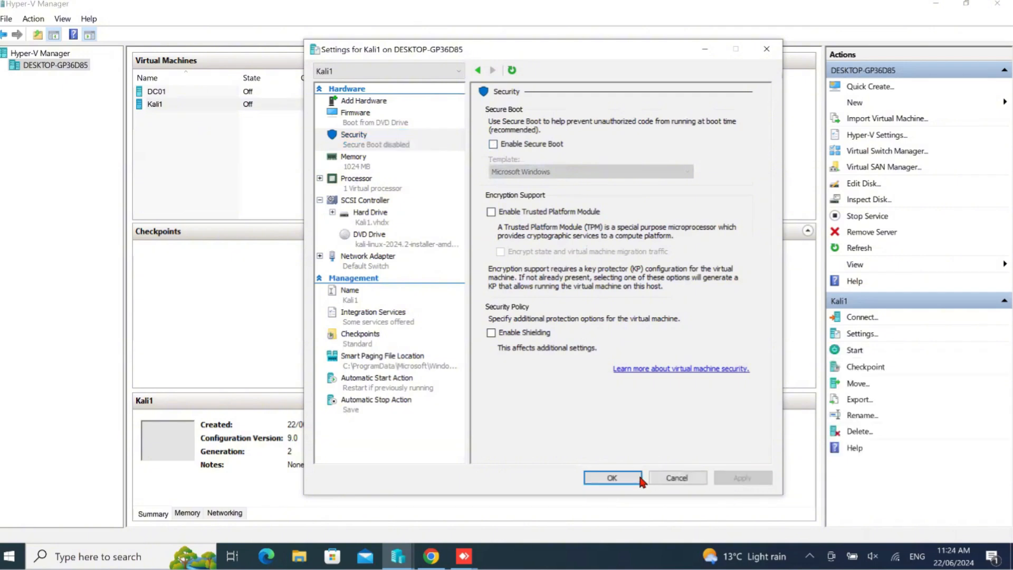
{"action": "left_click", "coordinate": [610, 477]}
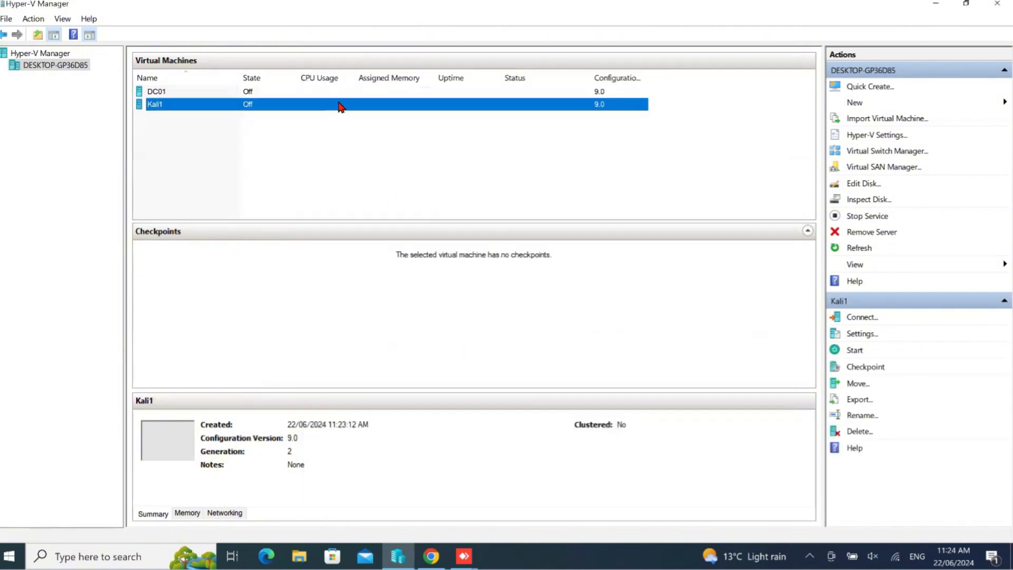
Connect to Kali1, start it, and launch Graphical install from the Kali Linux installer menu
{"action": "right_click", "coordinate": [339, 105]}
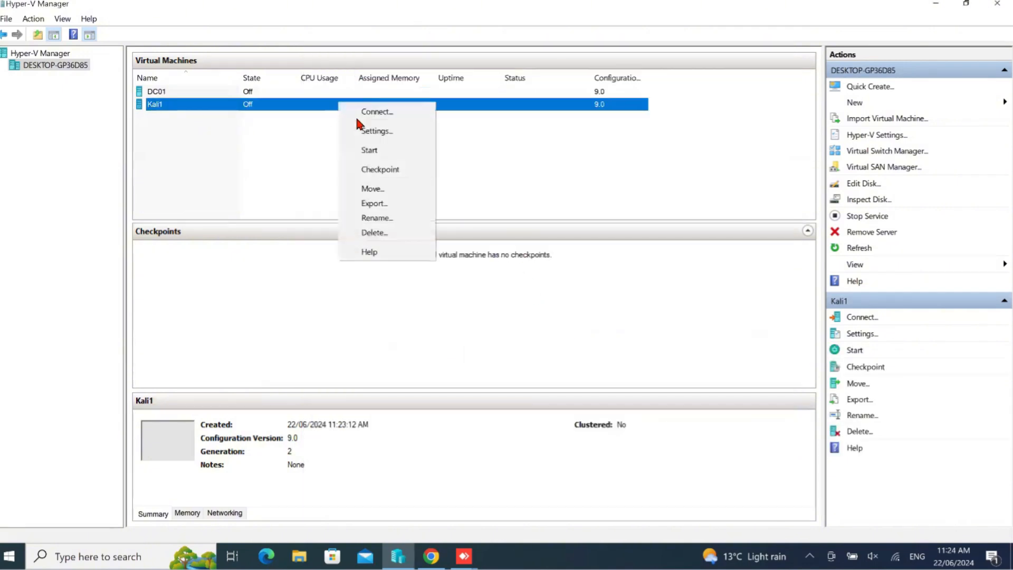
{"action": "left_click", "coordinate": [389, 116]}
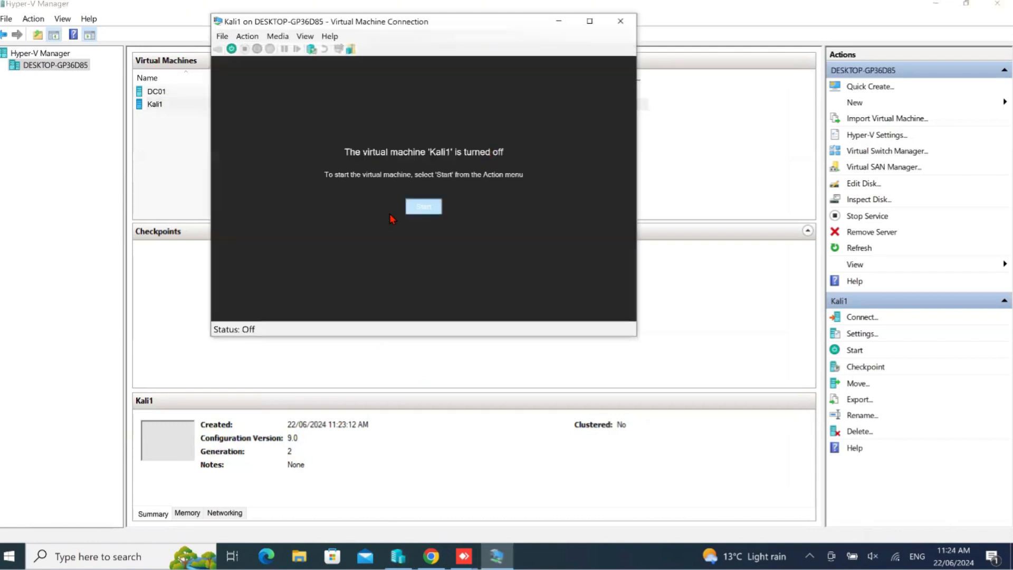
{"action": "left_click", "coordinate": [422, 207]}
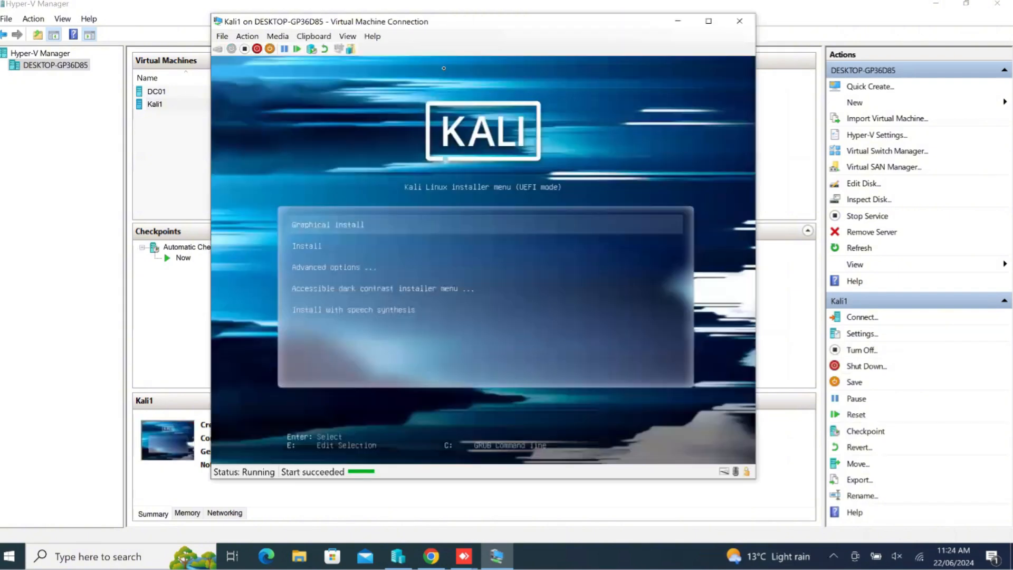
{"action": "left_click_drag", "start_coordinate": [472, 21], "coordinate": [498, 19]}
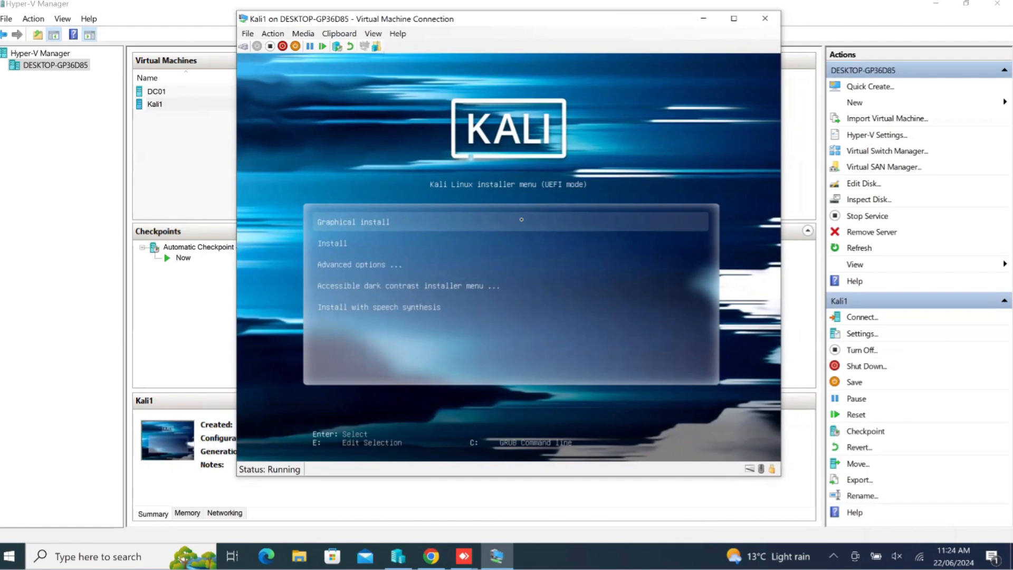
{"action": "key", "text": "Return"}
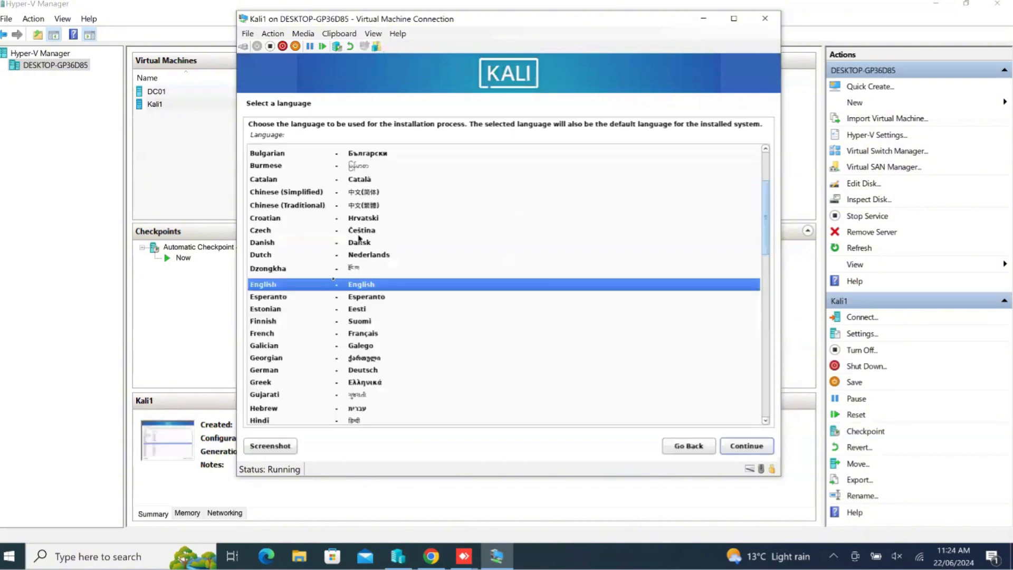
Configure the installer's localization with English language, Australia as location and the American English keymap
{"action": "double_click", "coordinate": [494, 289]}
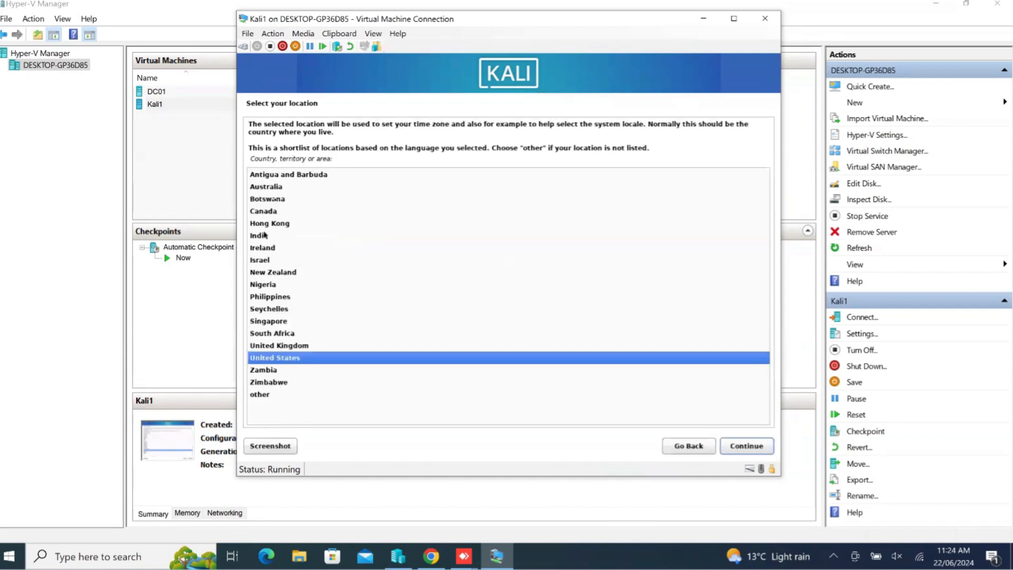
{"action": "left_click", "coordinate": [278, 191]}
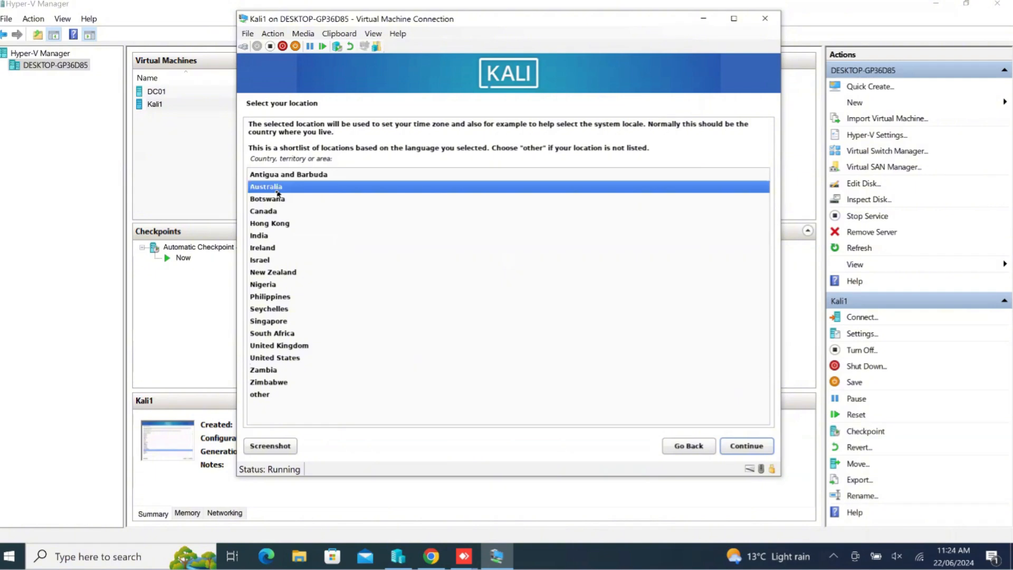
{"action": "double_click", "coordinate": [278, 191]}
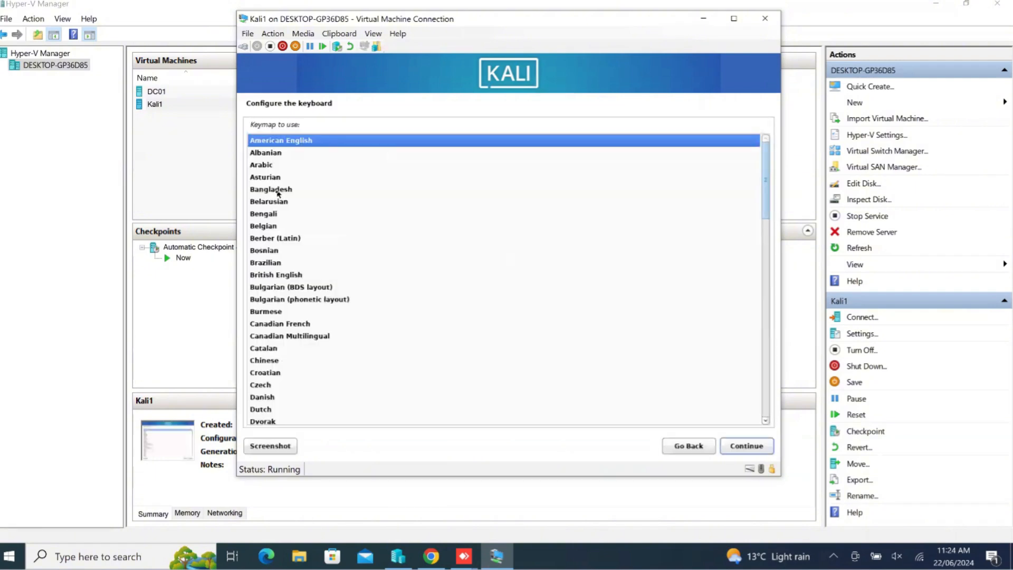
{"action": "key", "text": "Return"}
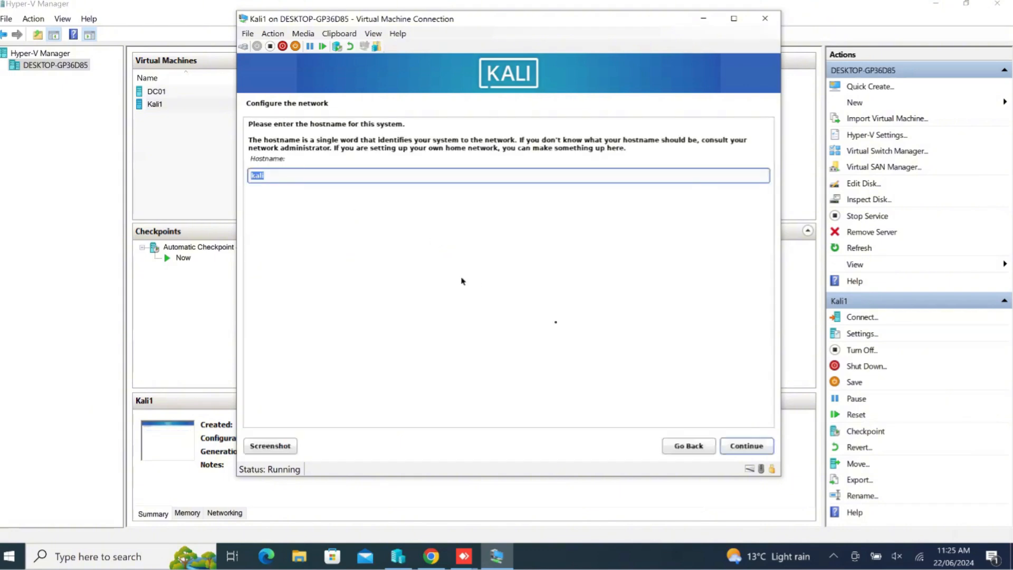
Accept kali as the hostname and leave the domain name blank
{"action": "left_click", "coordinate": [744, 450]}
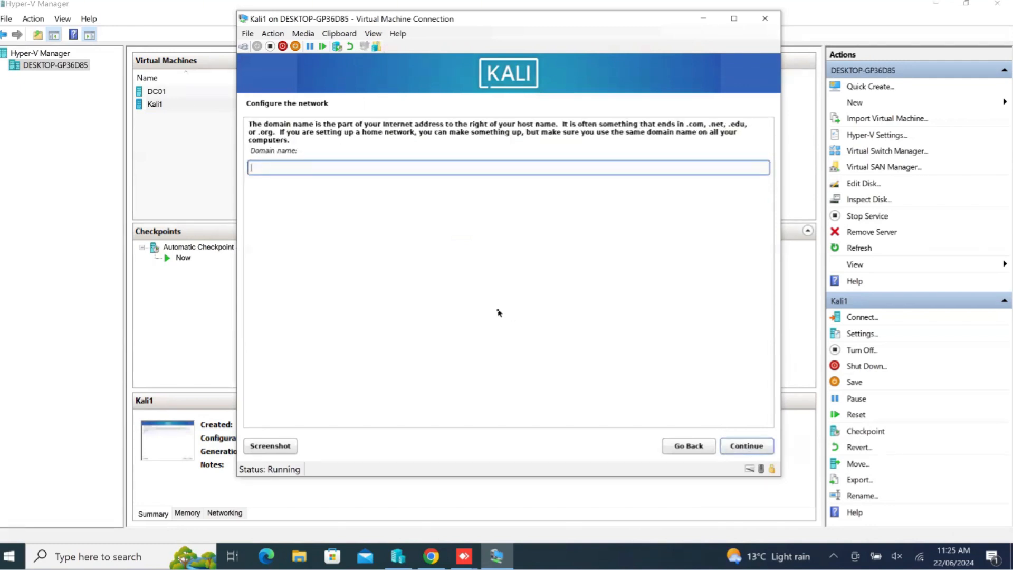
{"action": "left_click", "coordinate": [746, 446]}
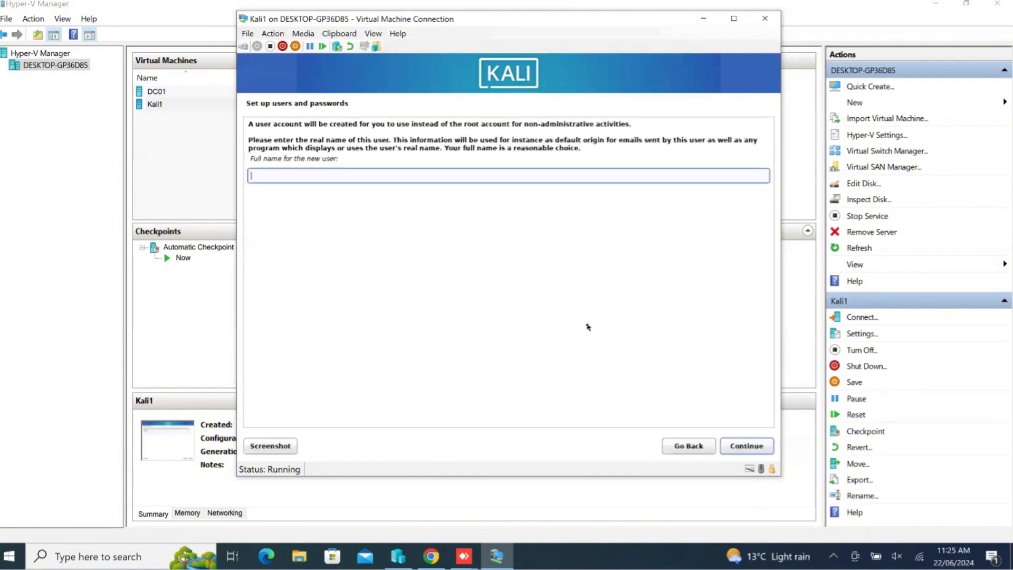
Enter the new user's full name and accept the suggested account username
{"action": "type", "text": "zahid"}
{"action": "key", "text": "Return"}
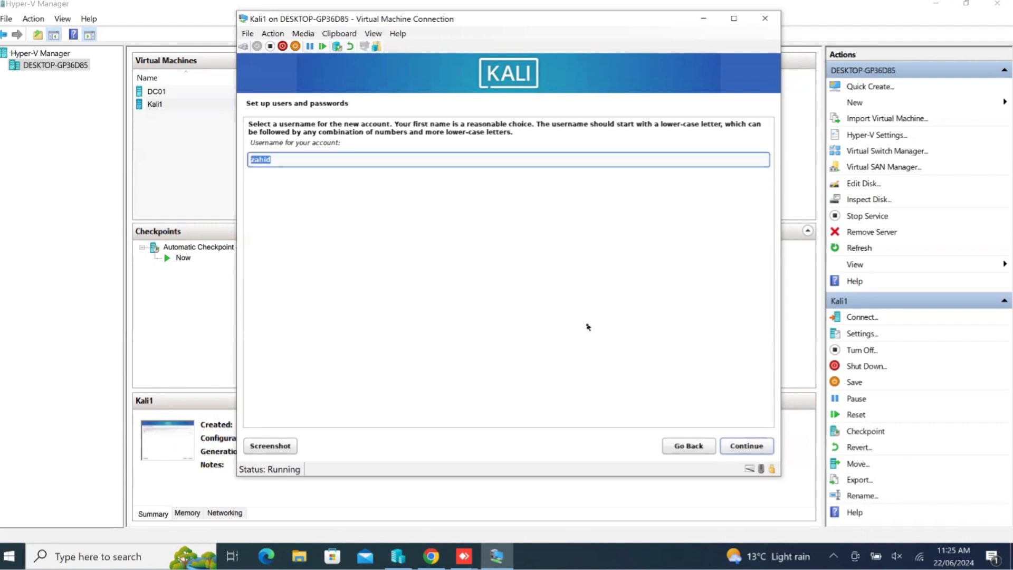
{"action": "key", "text": "Return"}
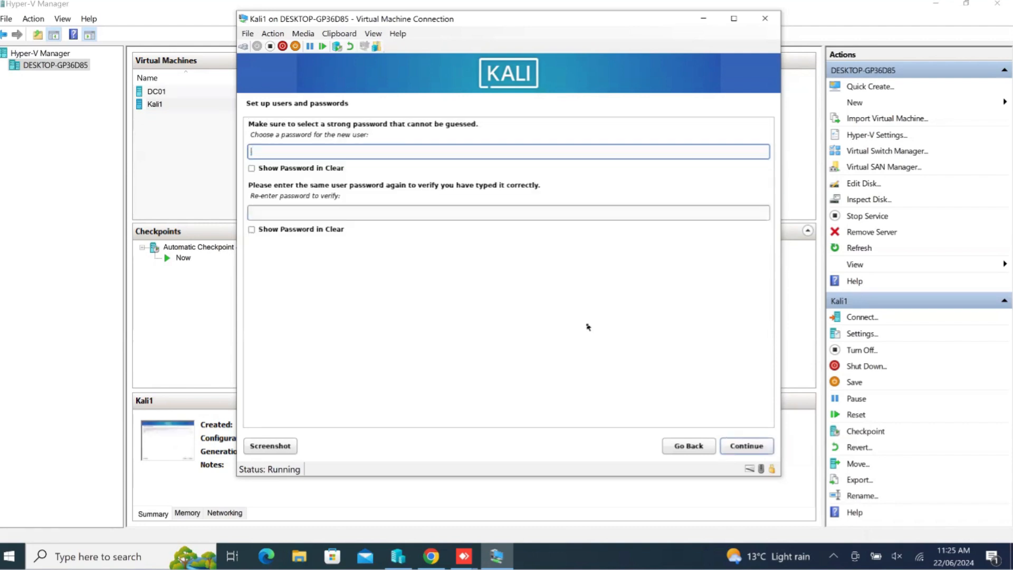
Enter the new user's password in both the password and verification fields and continue to the clock setup
{"action": "type", "text": "kali"}
{"action": "key", "text": "Tab"}
{"action": "key", "text": "Tab"}
{"action": "key", "text": "Tab"}
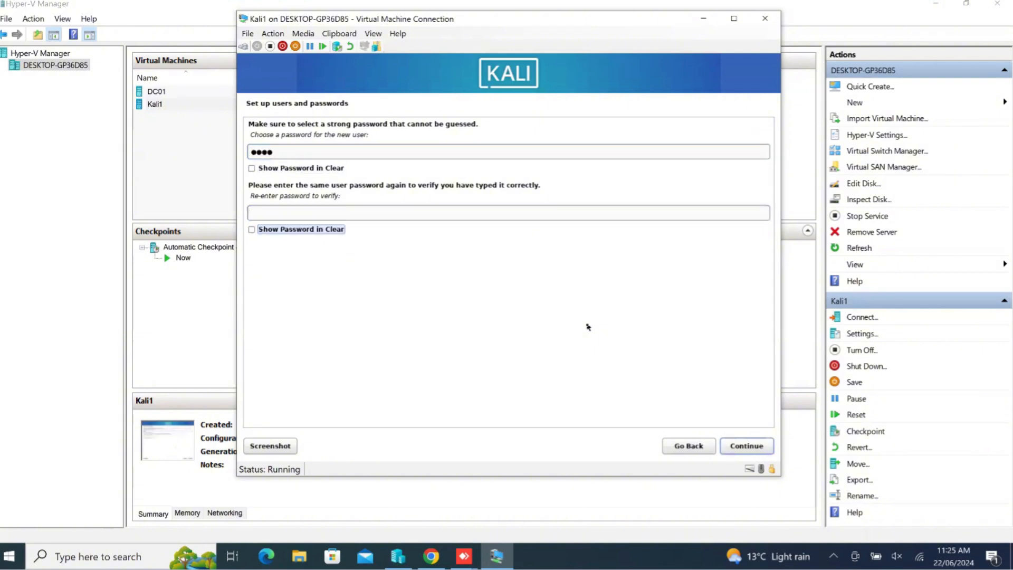
{"action": "left_click", "coordinate": [529, 213]}
{"action": "type", "text": "kali"}
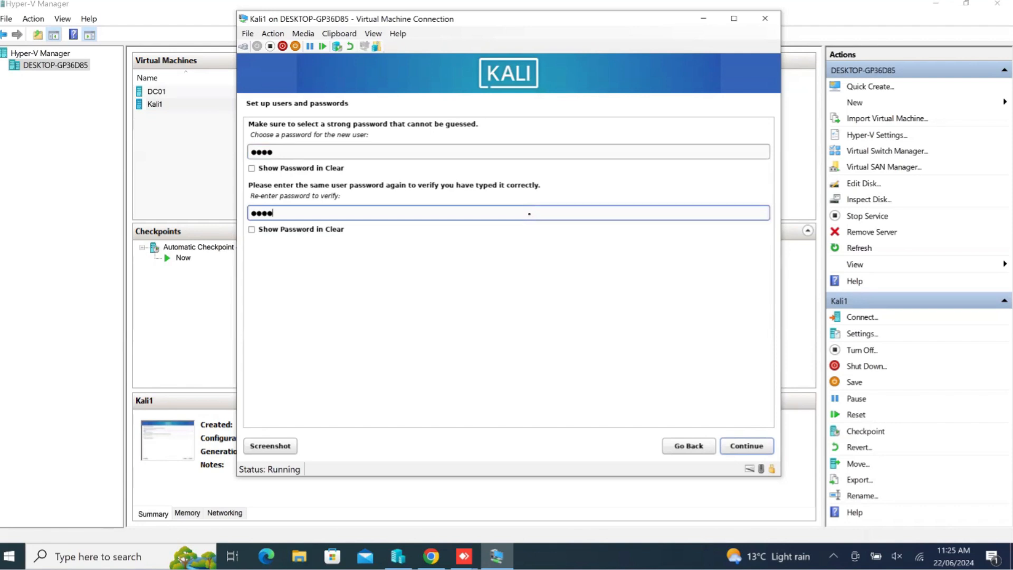
{"action": "key", "text": "Return"}
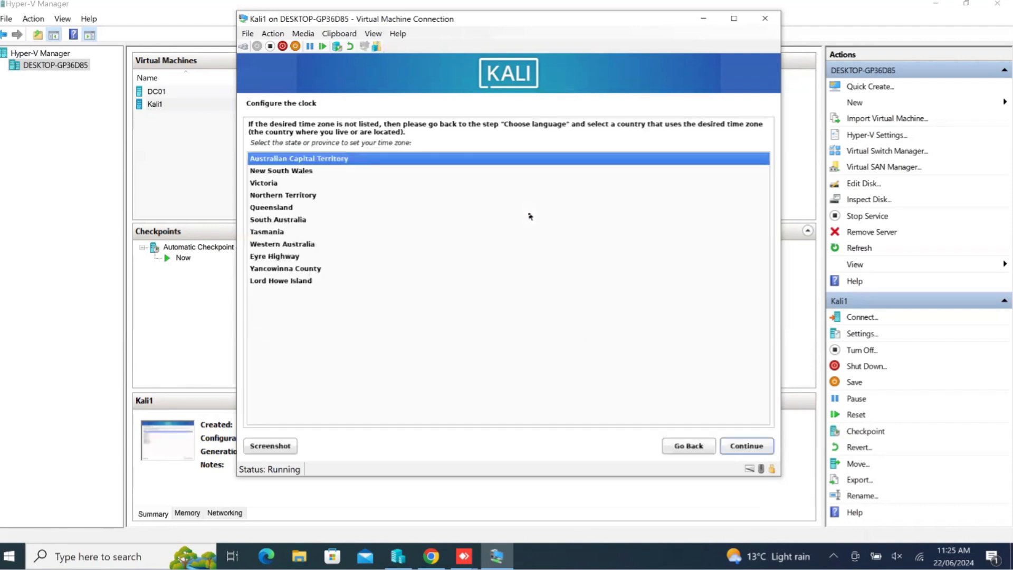
Set the installer's time zone to New South Wales
{"action": "key", "text": "Down"}
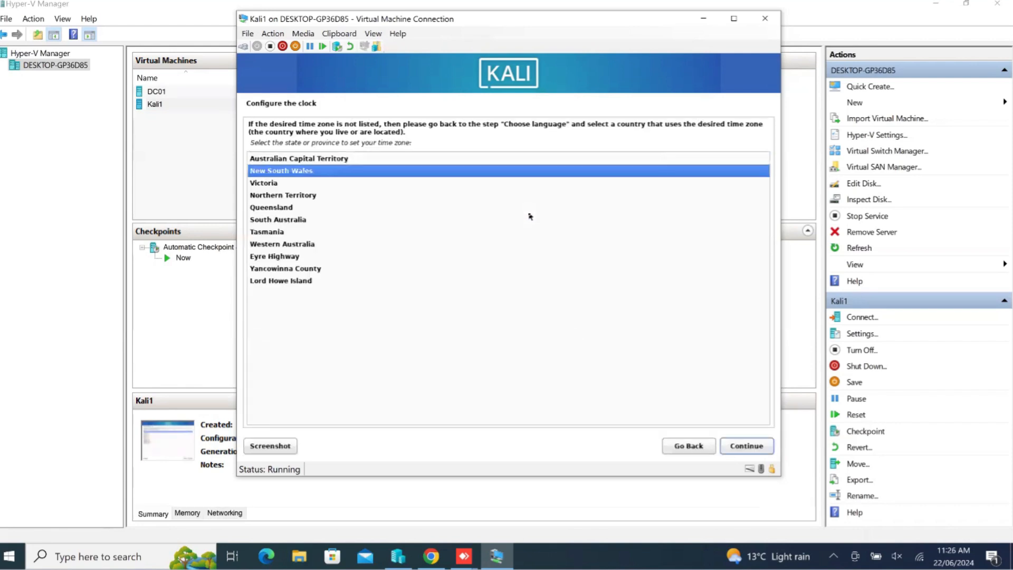
{"action": "key", "text": "Return"}
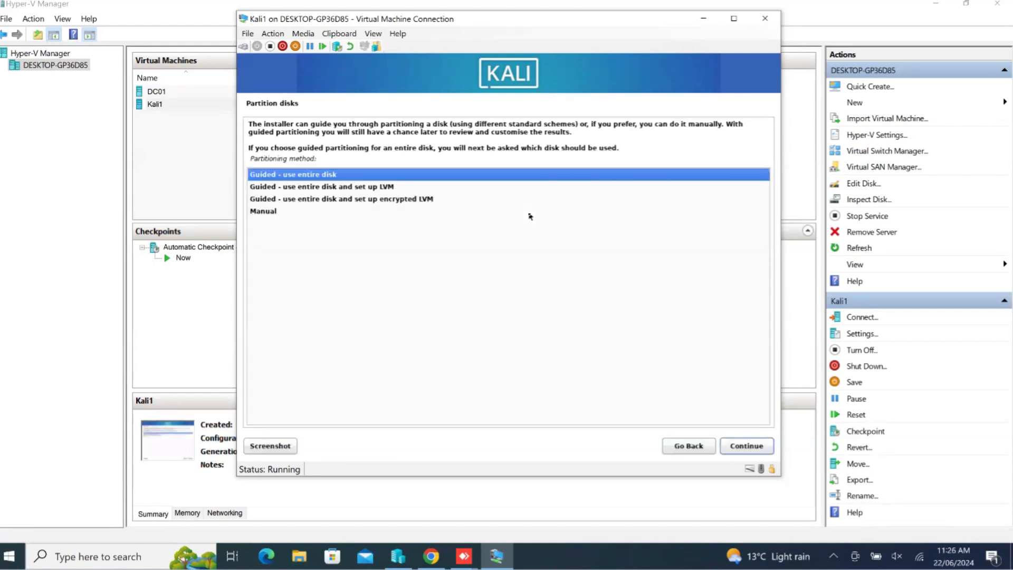
Partition the entire 136.4 GB virtual disk with the guided method, all files in one partition, and write the changes to disk
{"action": "left_click", "coordinate": [756, 448]}
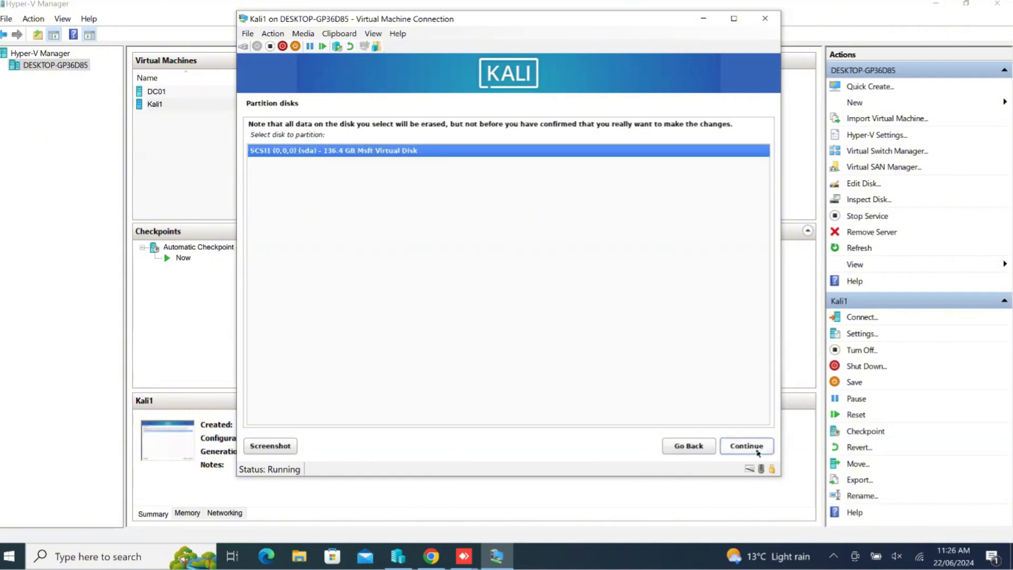
{"action": "left_click", "coordinate": [755, 447]}
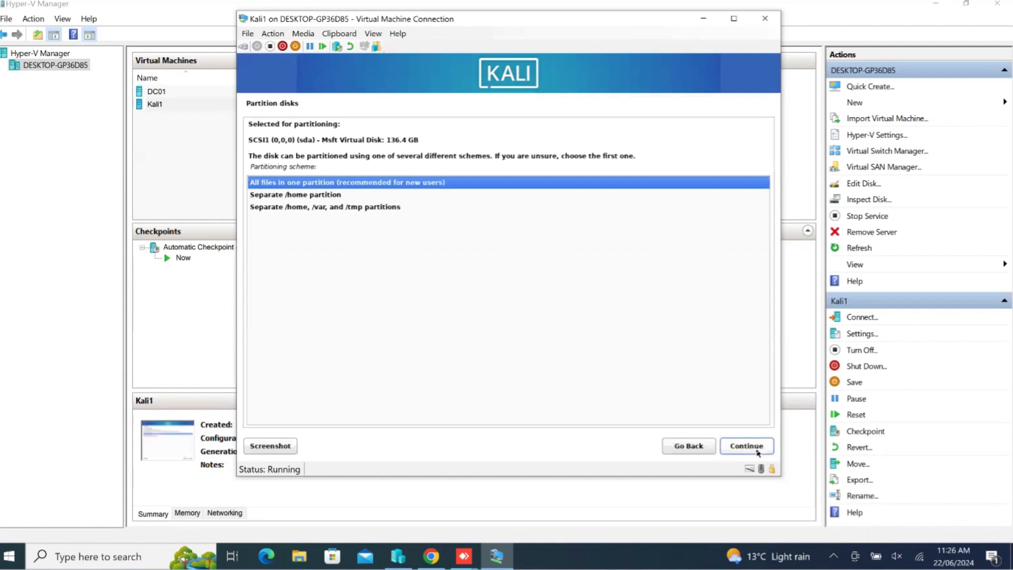
{"action": "left_click", "coordinate": [753, 448]}
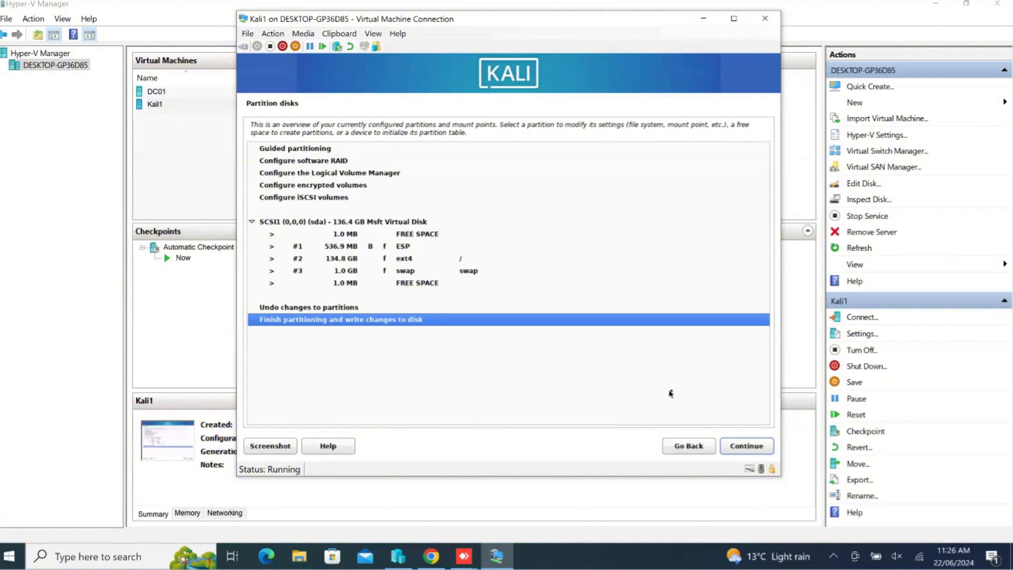
{"action": "left_click", "coordinate": [739, 447]}
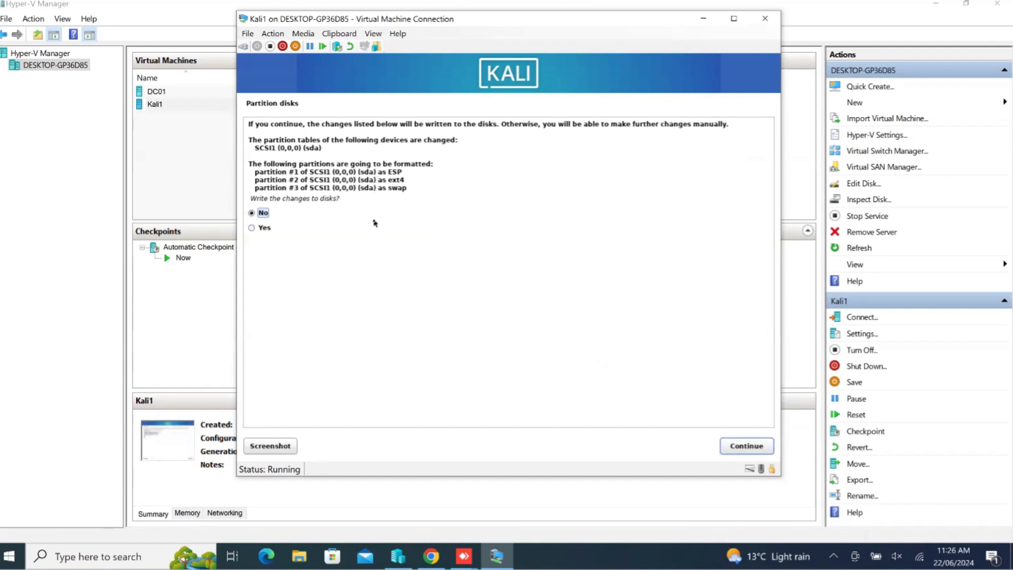
{"action": "key", "text": "Down"}
{"action": "left_click", "coordinate": [733, 447]}
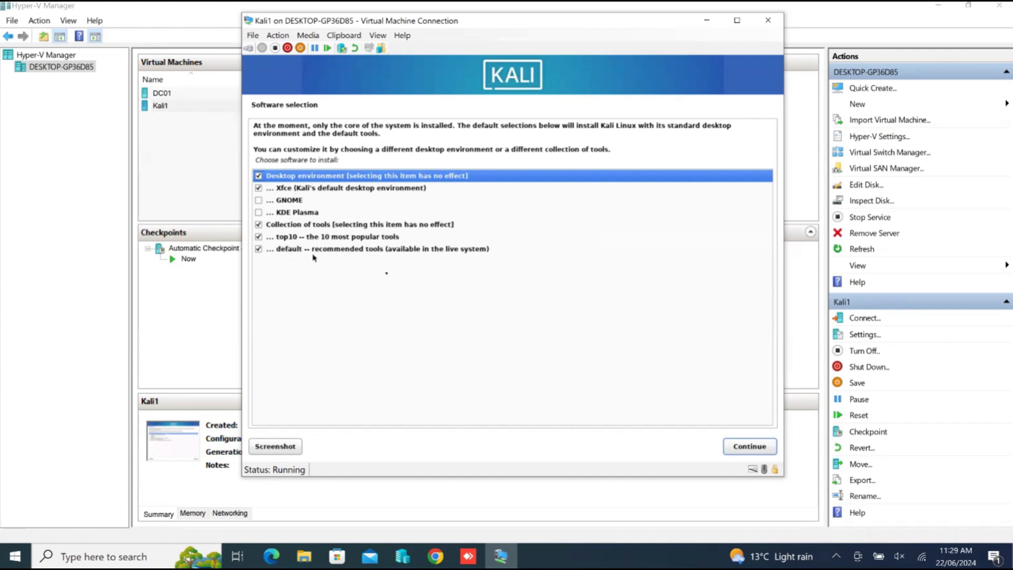
Install the default software selection with the Xfce desktop, and reboot into the new system once the installation is complete
{"action": "left_click", "coordinate": [735, 448]}
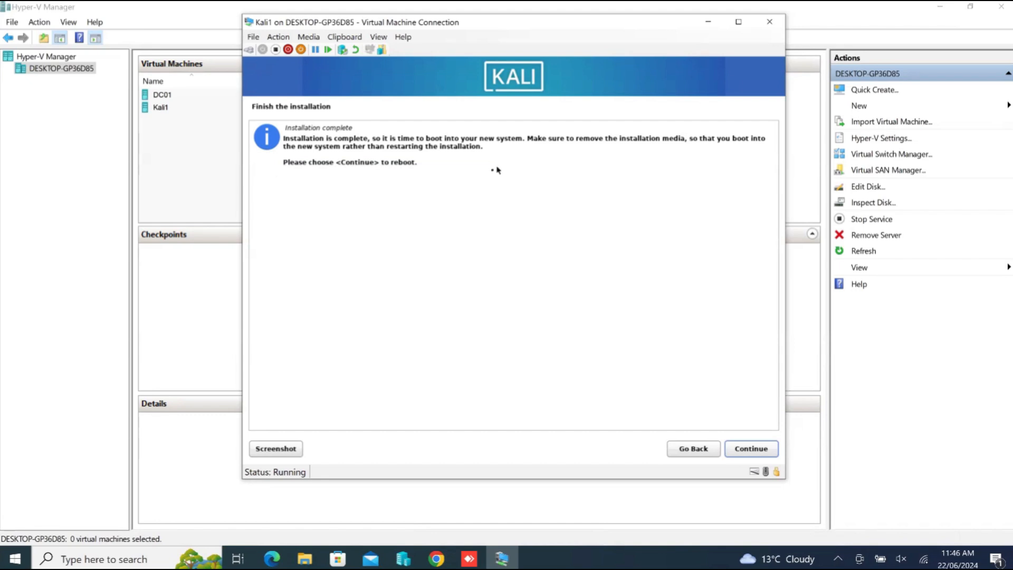
{"action": "left_click", "coordinate": [751, 448]}
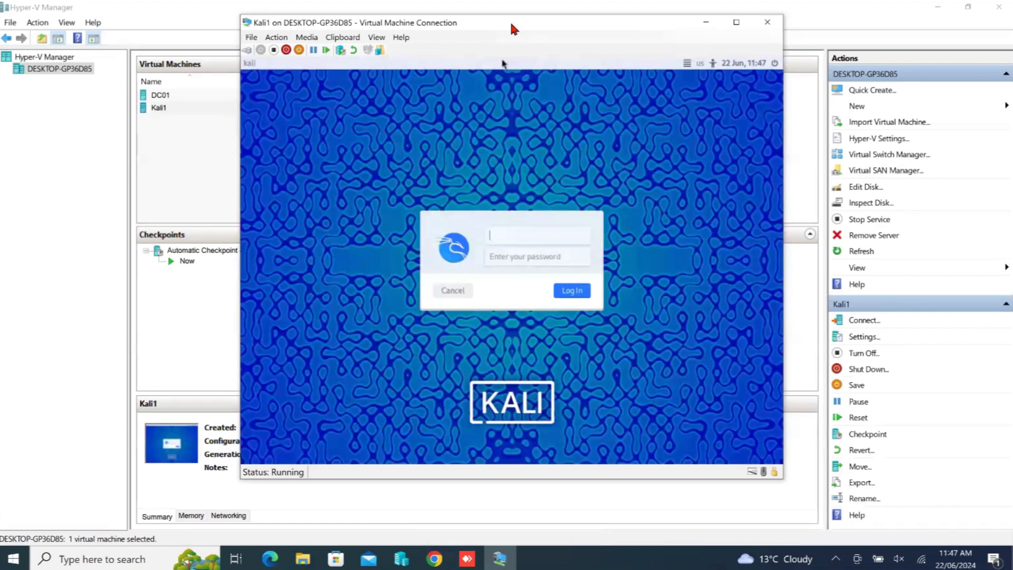
Log in to Kali with the account username and password, repositioning the virtual machine window clear of the screen edge
{"action": "left_click_drag", "start_coordinate": [510, 20], "coordinate": [545, 45]}
{"action": "type", "text": "zahid"}
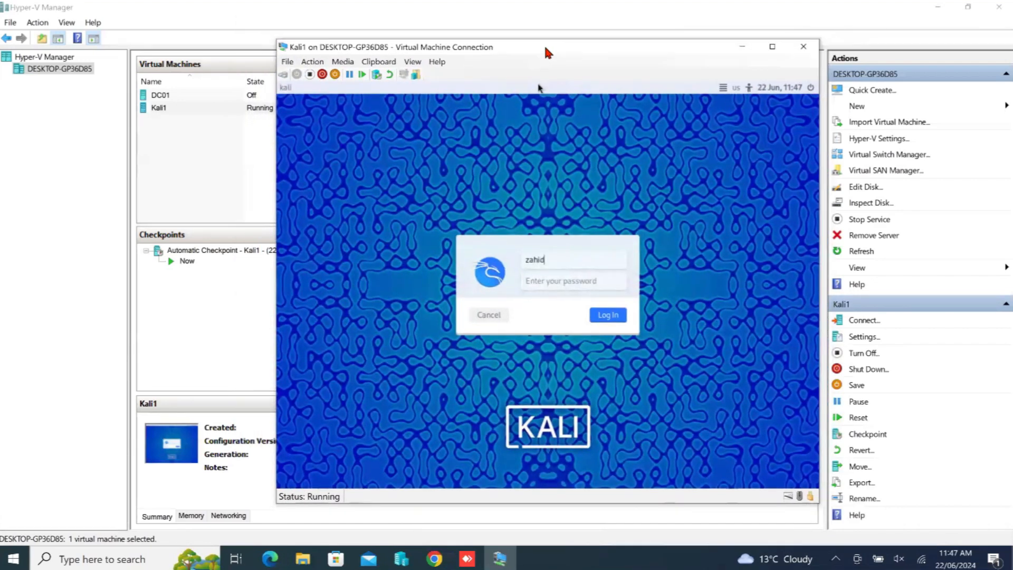
{"action": "key", "text": "Tab"}
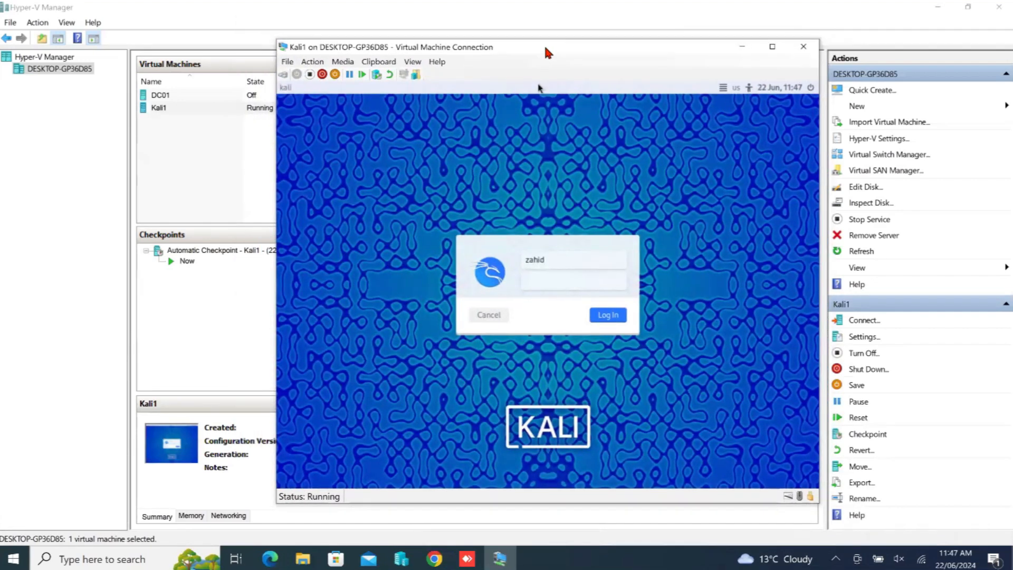
{"action": "type", "text": "••••"}
{"action": "left_click", "coordinate": [618, 319]}
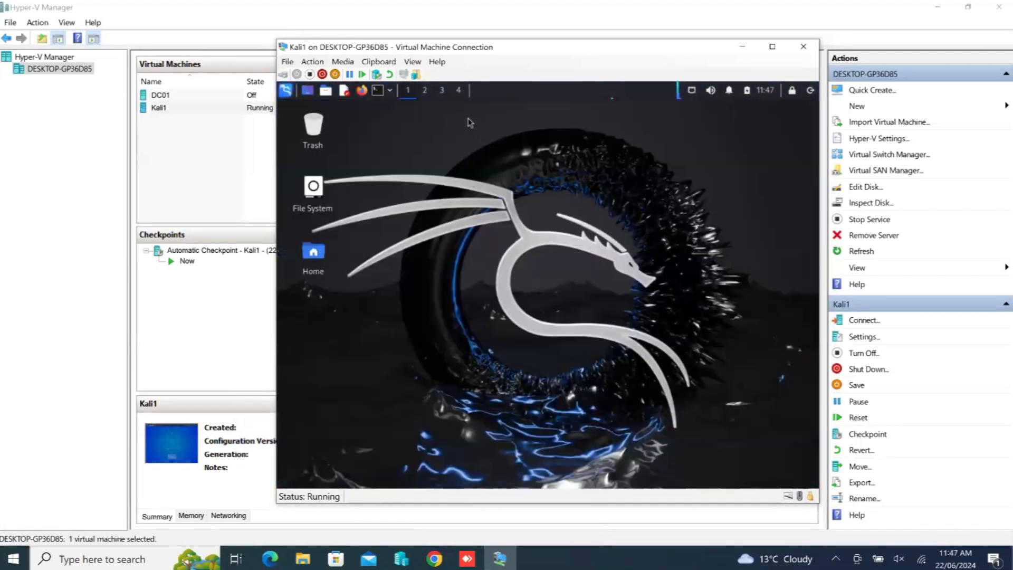
{"action": "left_click_drag", "start_coordinate": [485, 48], "coordinate": [447, 30]}
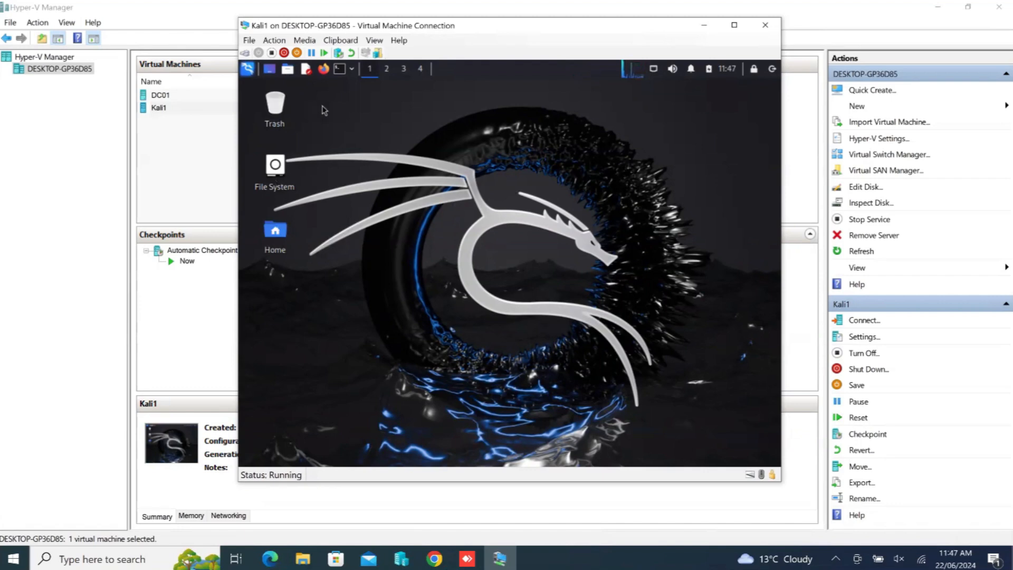
Look through the Kali desktop's application menu, show-desktop toggle, home folder shortcuts and text editor, closing each one
{"action": "left_click", "coordinate": [247, 69]}
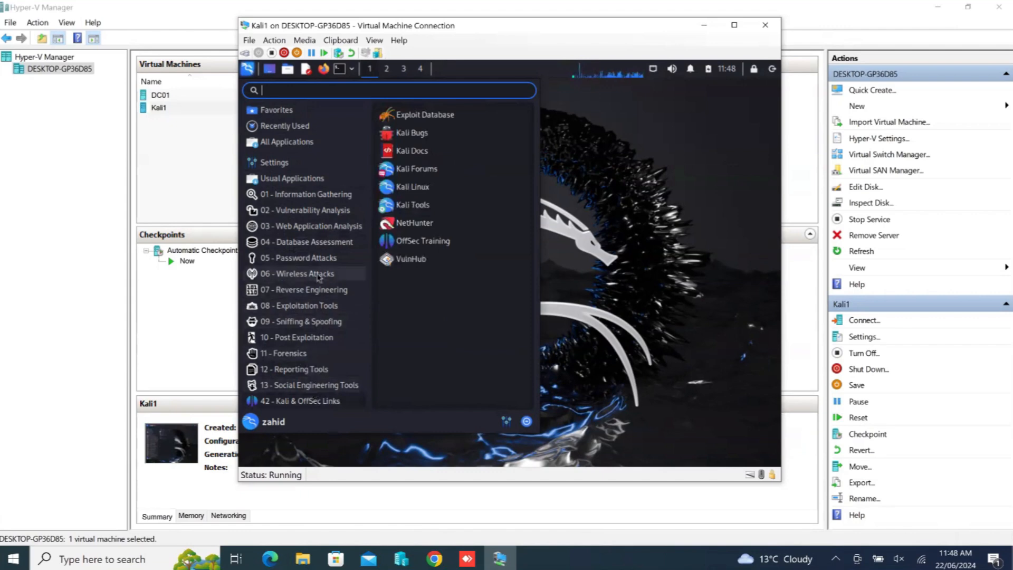
{"action": "left_click", "coordinate": [269, 70]}
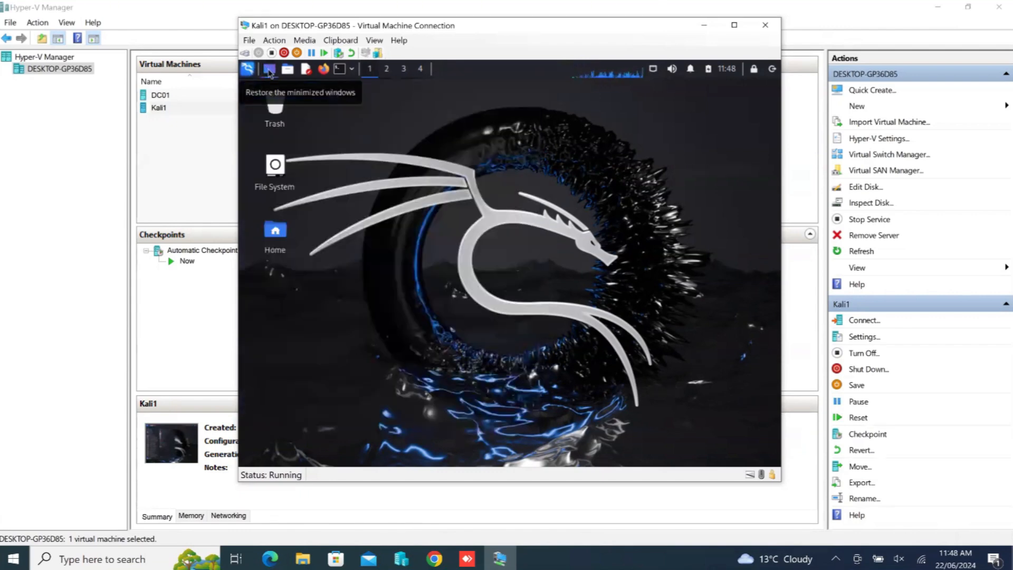
{"action": "left_click", "coordinate": [270, 74]}
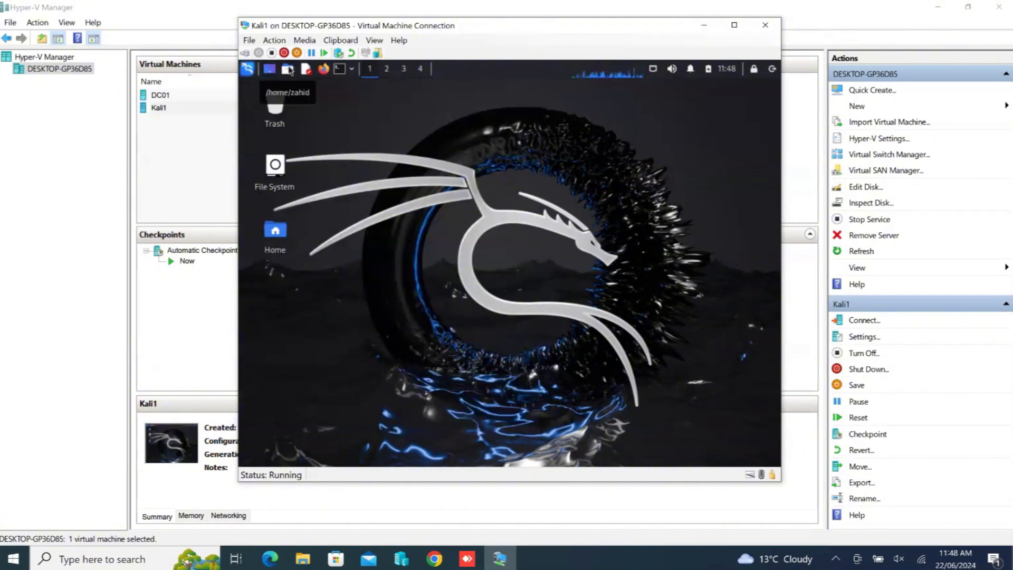
{"action": "left_click", "coordinate": [267, 72]}
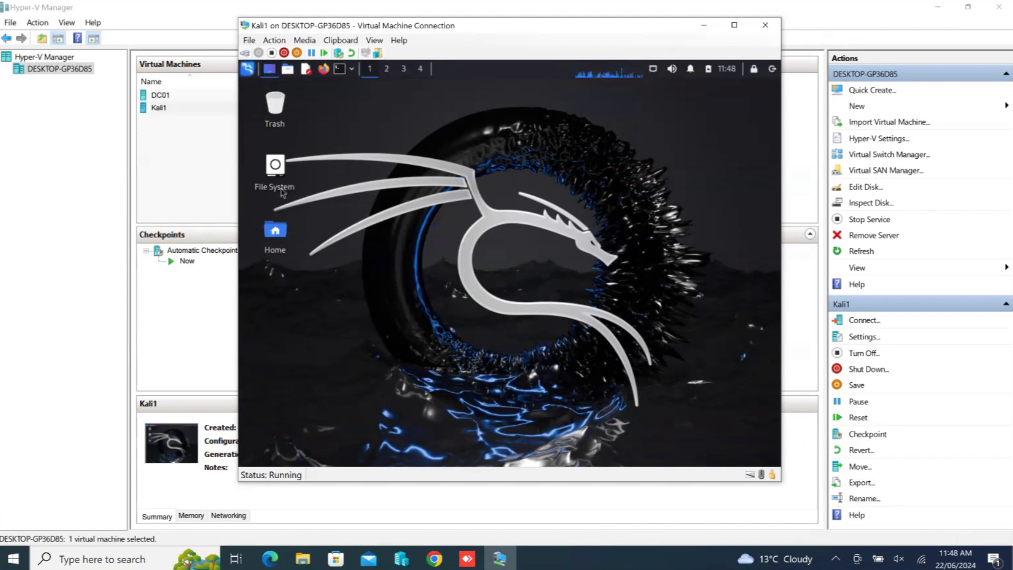
{"action": "left_click", "coordinate": [287, 70]}
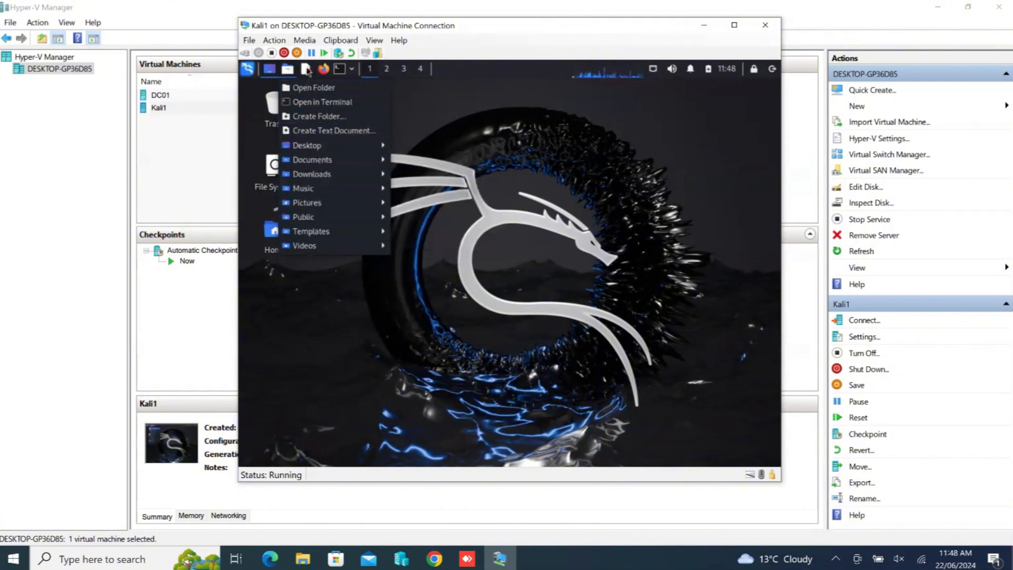
{"action": "left_click", "coordinate": [457, 132]}
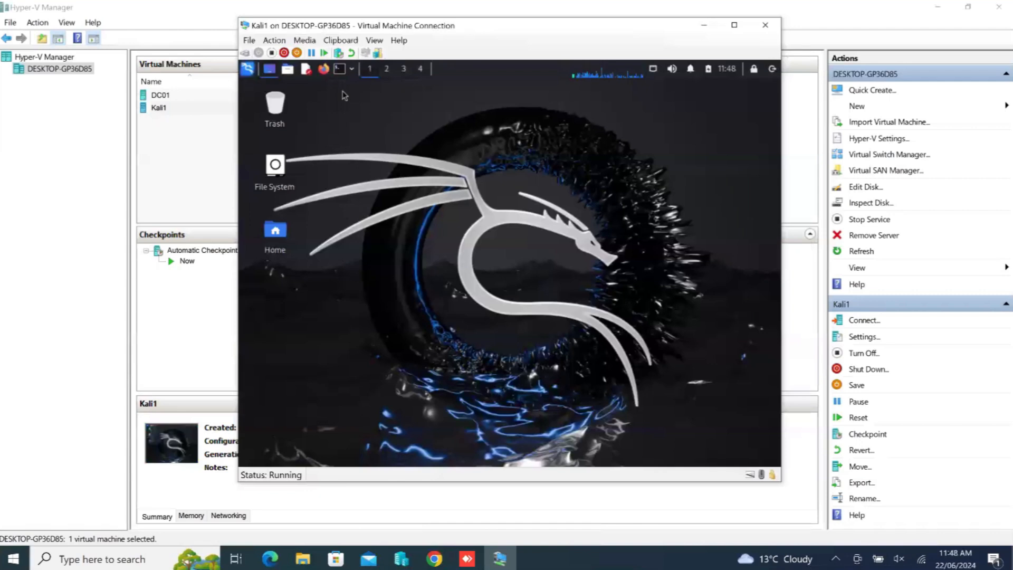
{"action": "left_click", "coordinate": [307, 70]}
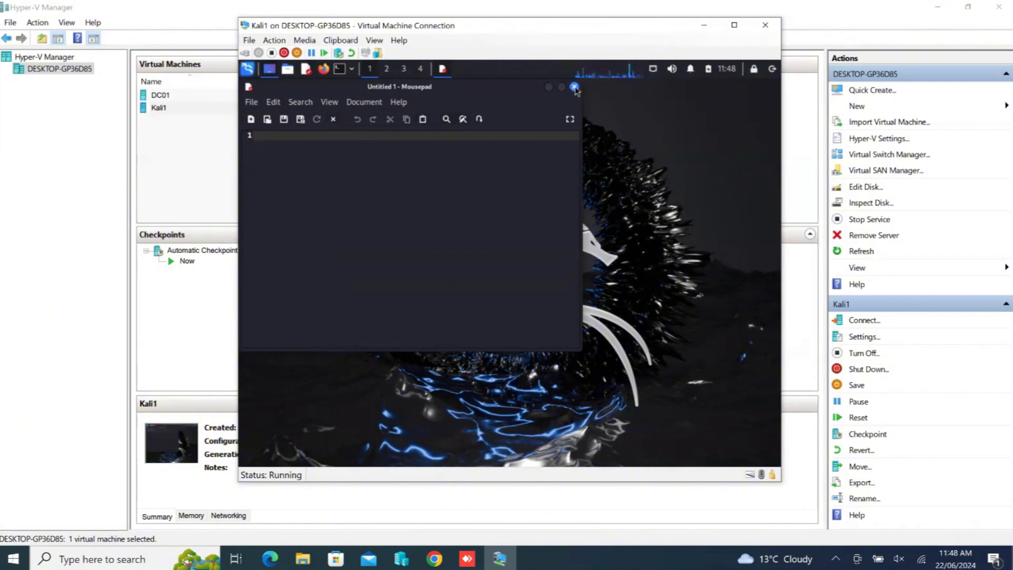
{"action": "left_click", "coordinate": [575, 87]}
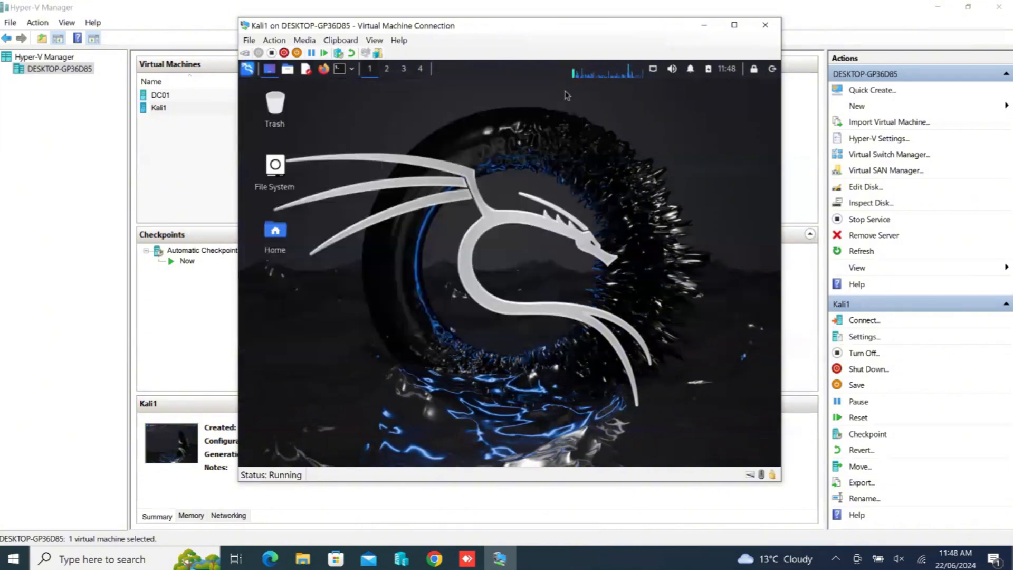
Check the virtual machine's network configuration by running ifconfig in a terminal, and close the terminal
{"action": "left_click", "coordinate": [339, 69]}
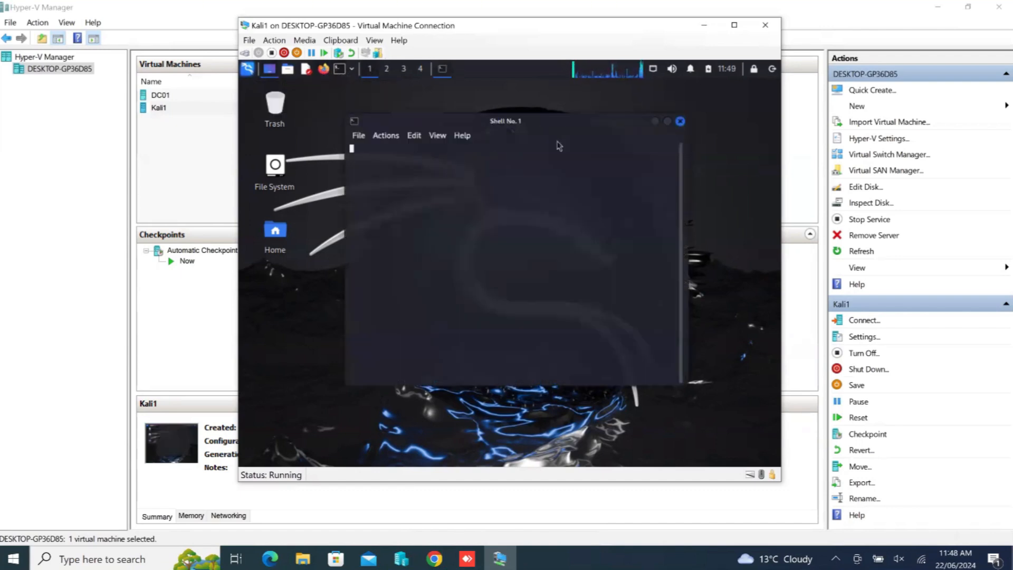
{"action": "left_click", "coordinate": [680, 122]}
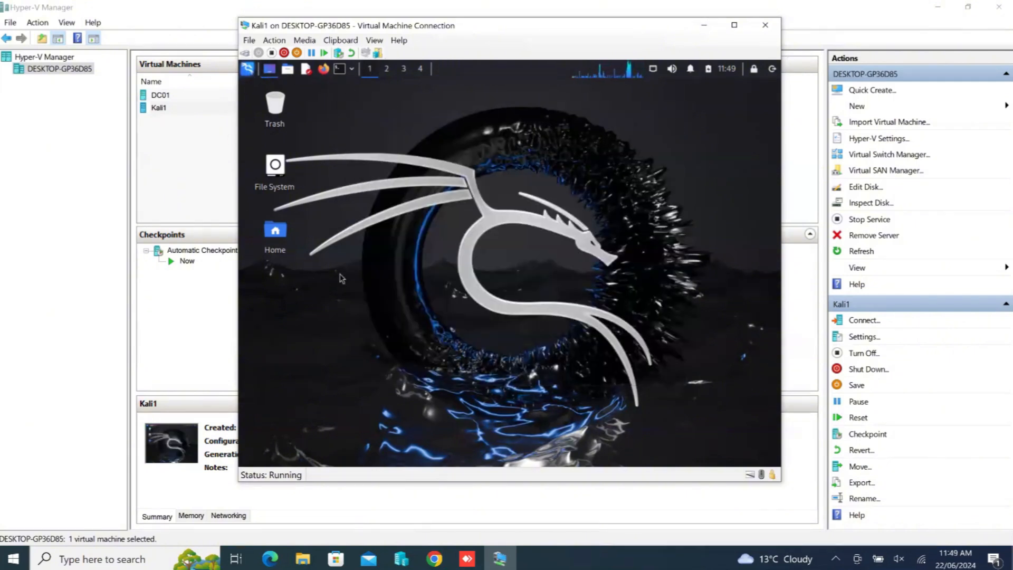
{"action": "left_click", "coordinate": [340, 70]}
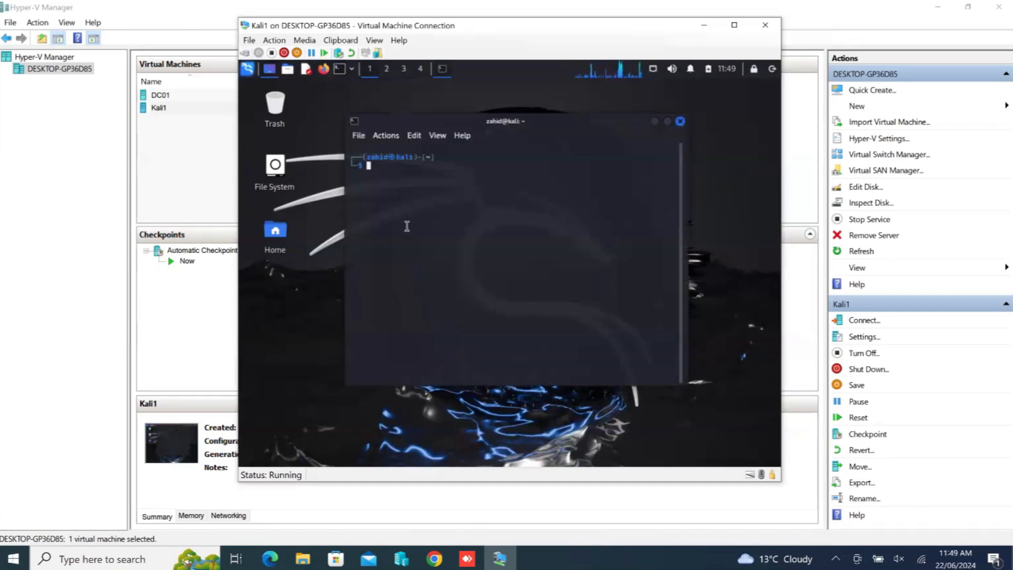
{"action": "type", "text": "ifconfig"}
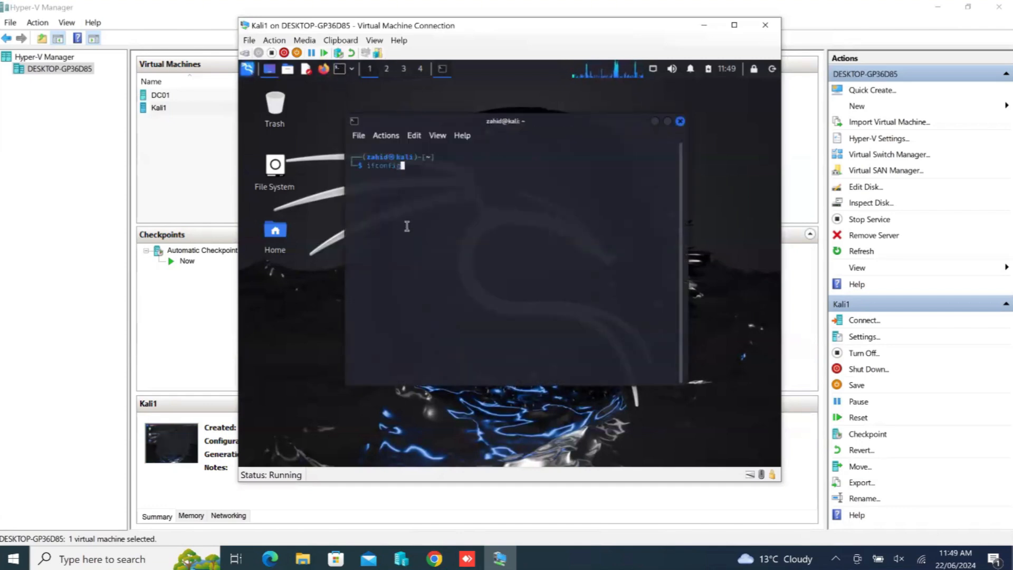
{"action": "key", "text": "Return"}
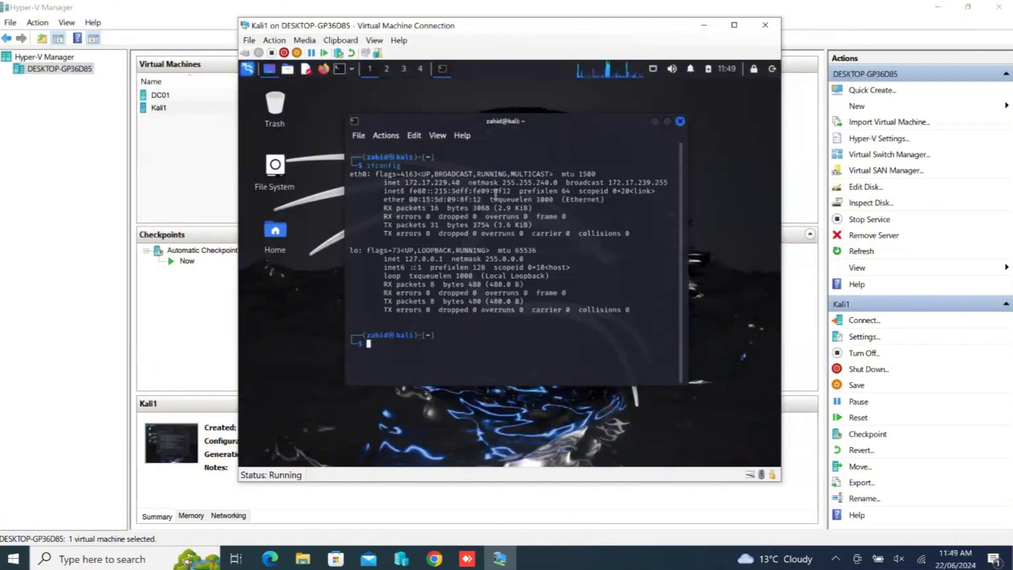
{"action": "left_click", "coordinate": [680, 122]}
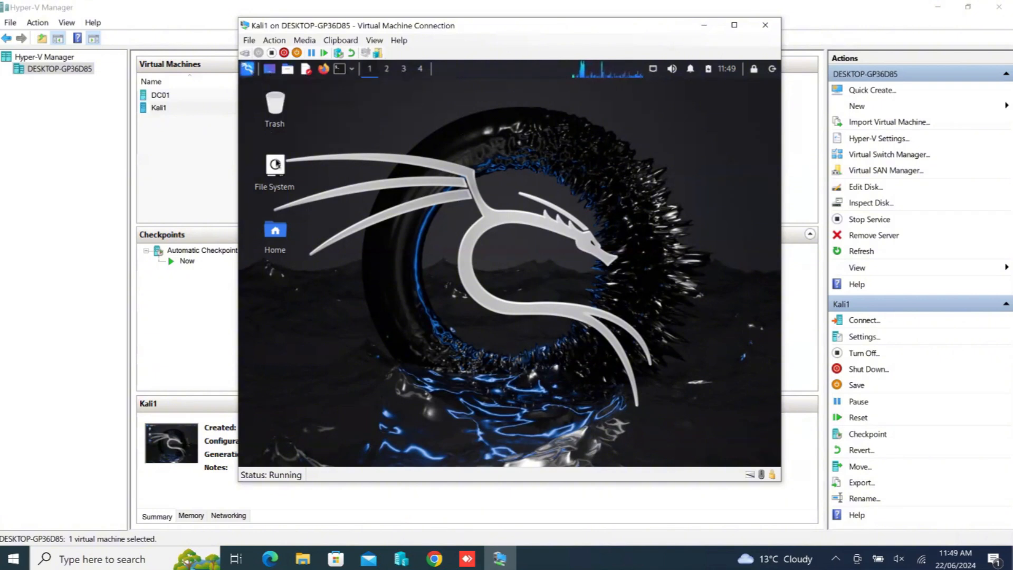
{"action": "left_click", "coordinate": [272, 240]}
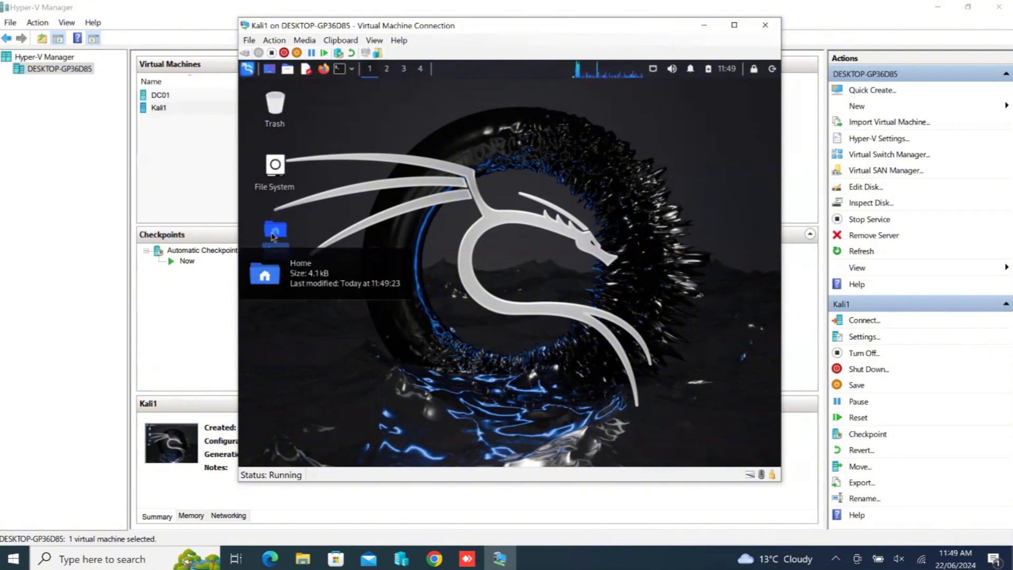
{"action": "left_click", "coordinate": [277, 165]}
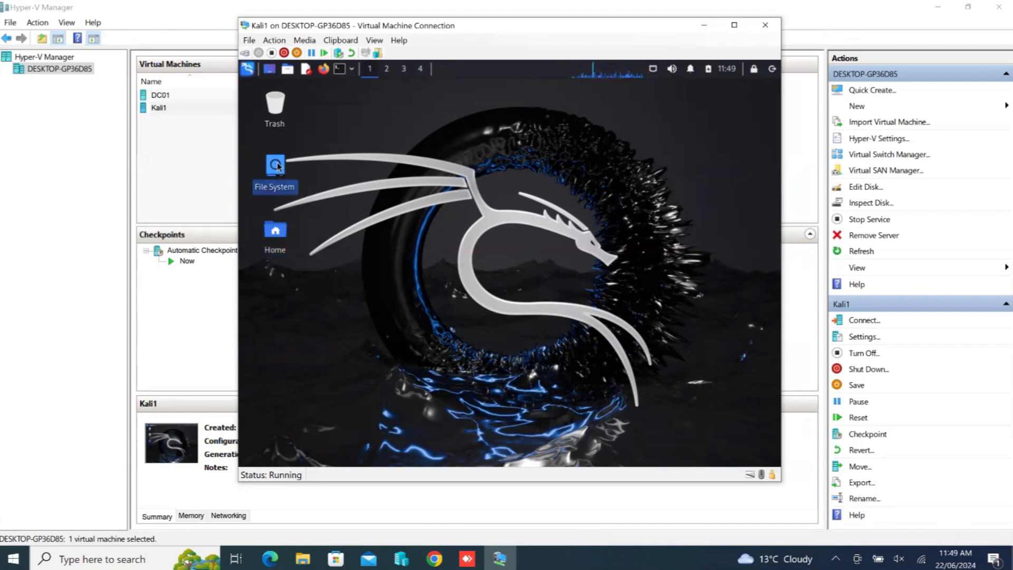
{"action": "left_click", "coordinate": [351, 140]}
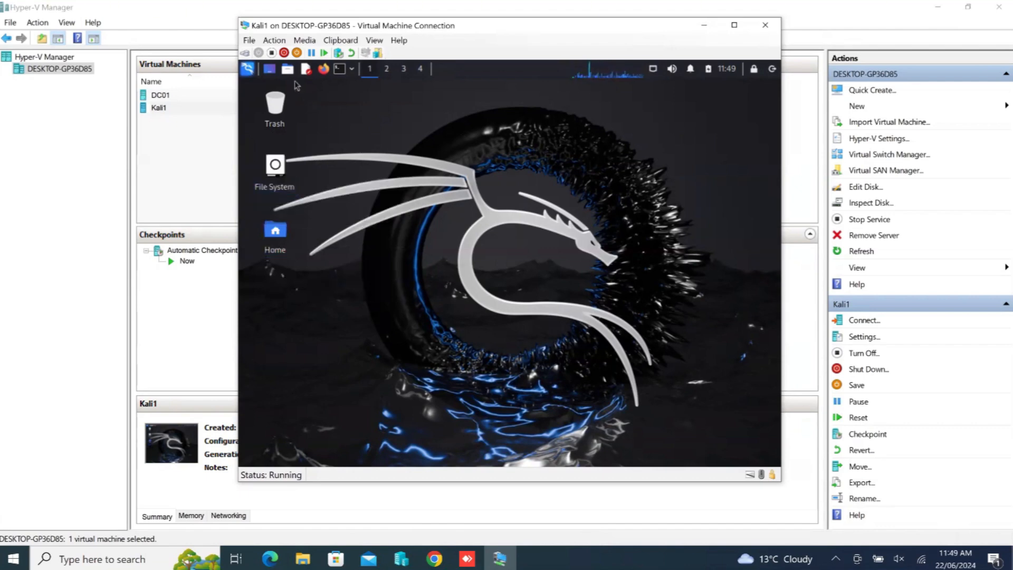